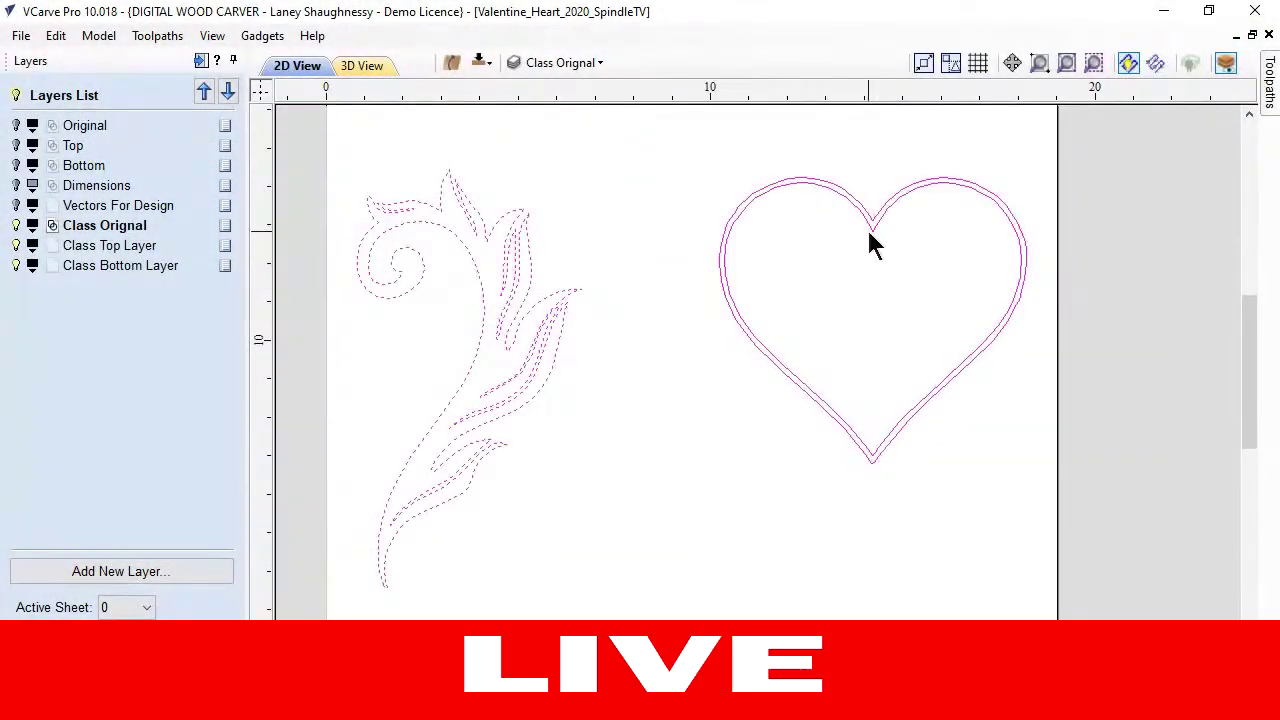
- Fit the sheet in view, clear the selection and select the double-outline heart
scroll(893, 440, "up", 5)
scroll(821, 498, "up", 2)
scroll(860, 500, "up", 2)
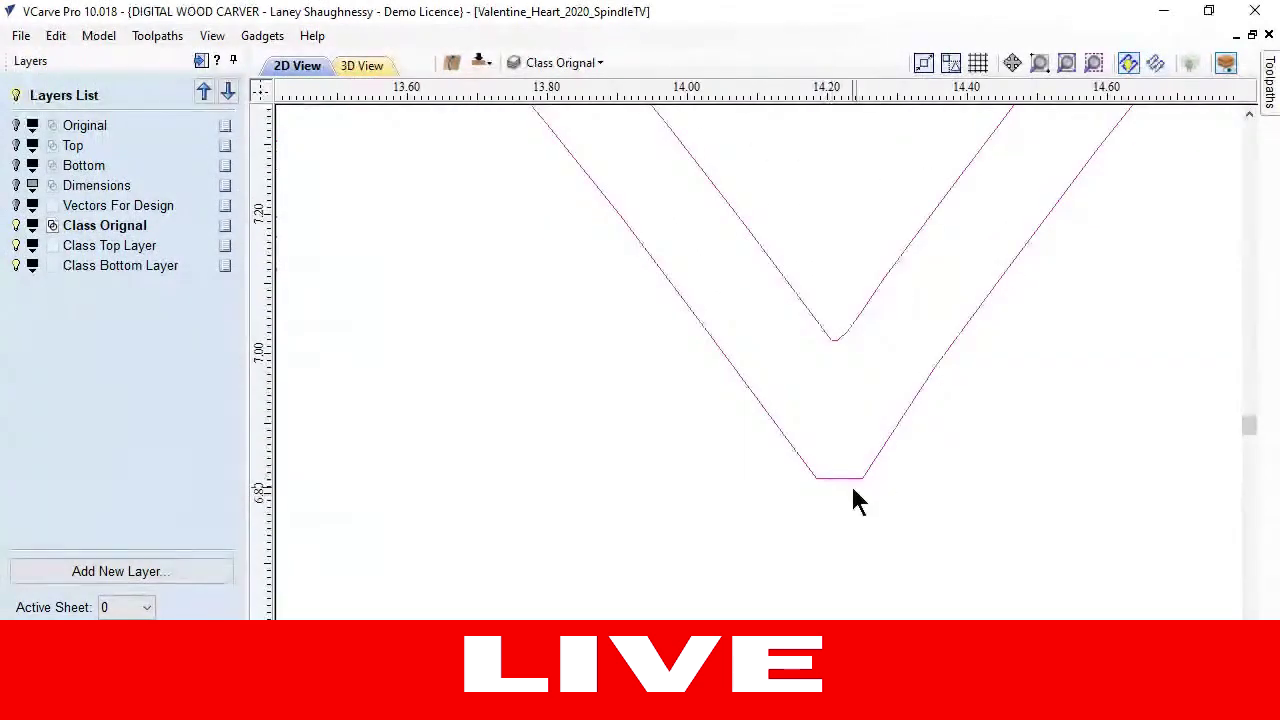
scroll(858, 400, "down", 2)
scroll(850, 336, "down", 2)
scroll(836, 353, "down", 1)
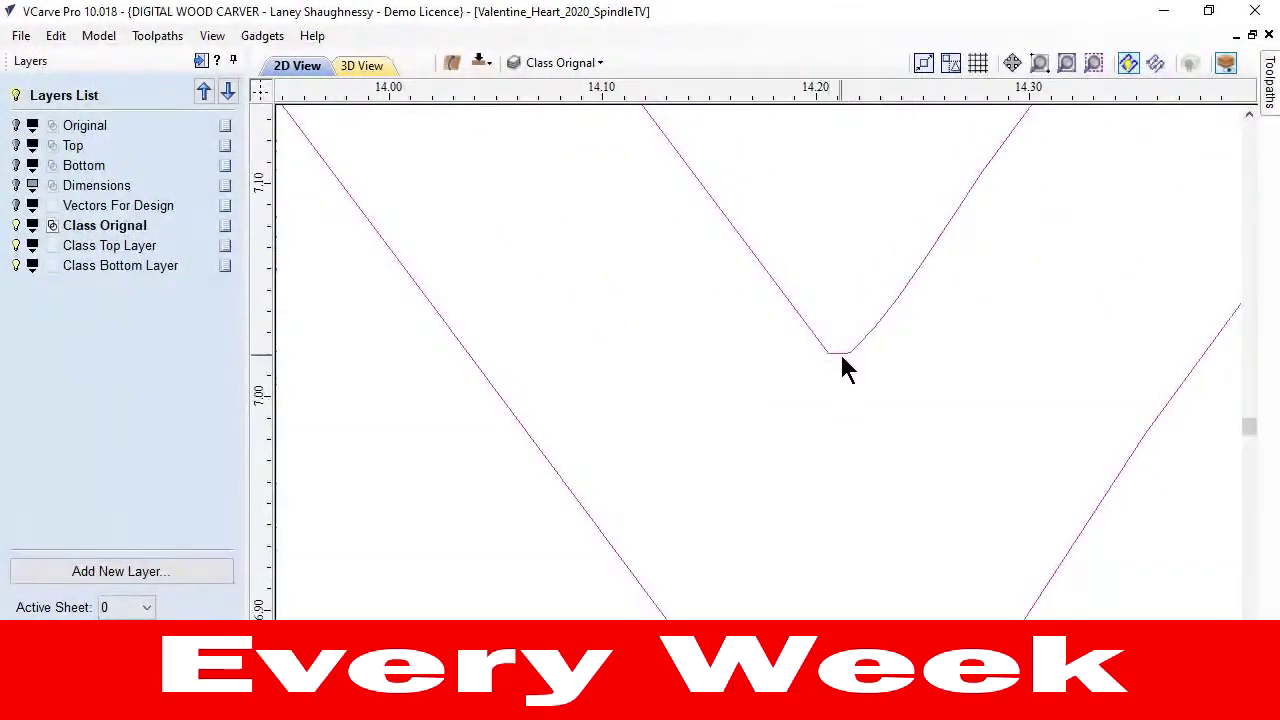
key("F6")
scroll(838, 393, "up", 5)
scroll(694, 360, "up", 2)
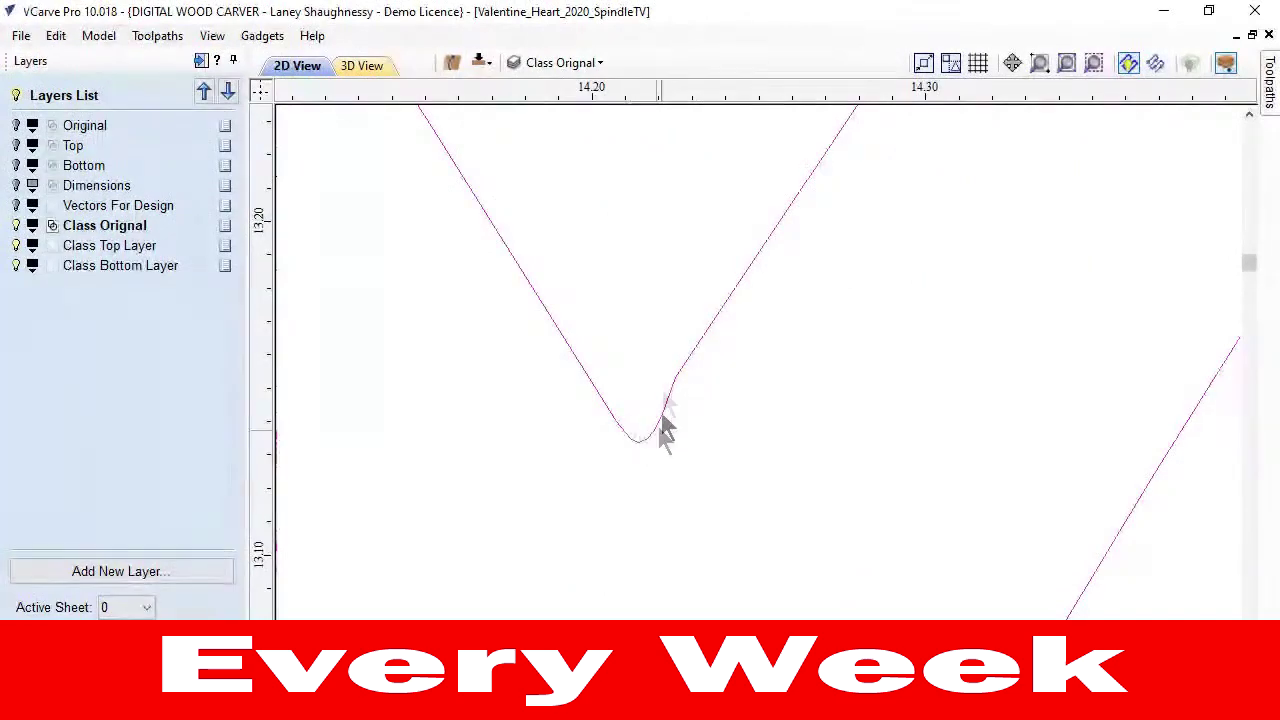
scroll(675, 440, "down", 2)
scroll(700, 520, "down", 2)
scroll(780, 500, "down", 5)
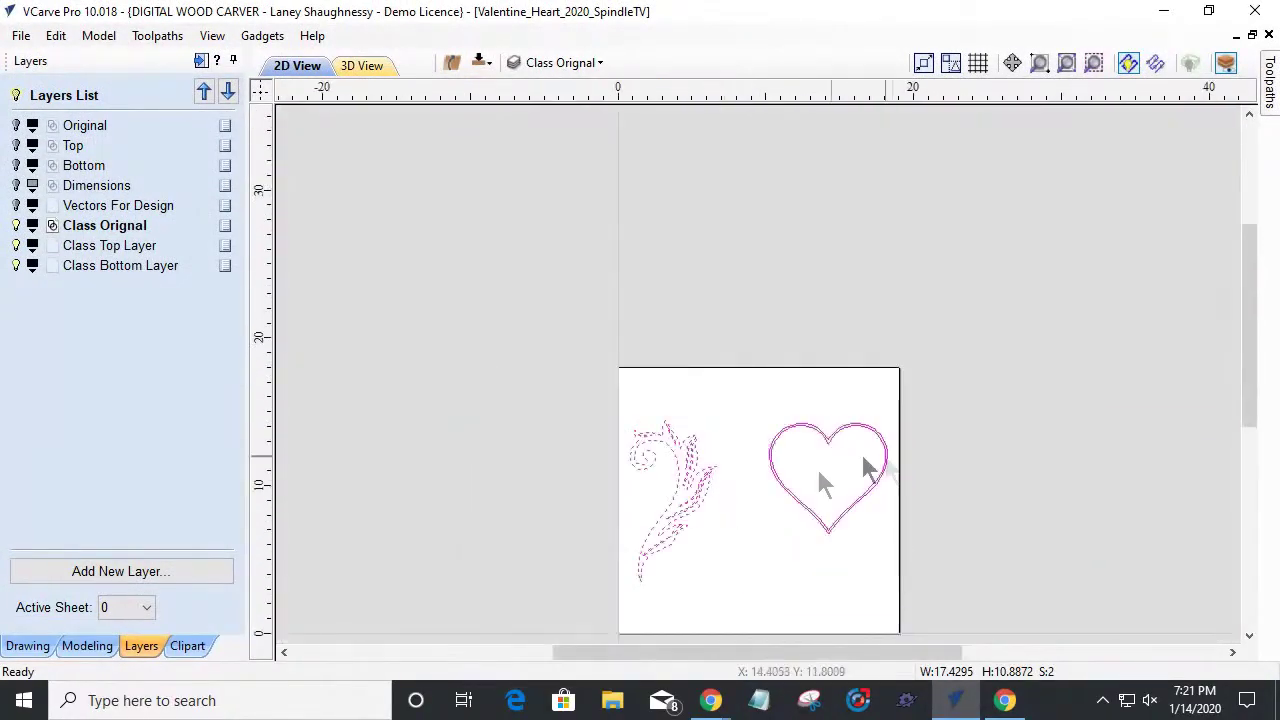
scroll(860, 420, "up", 1)
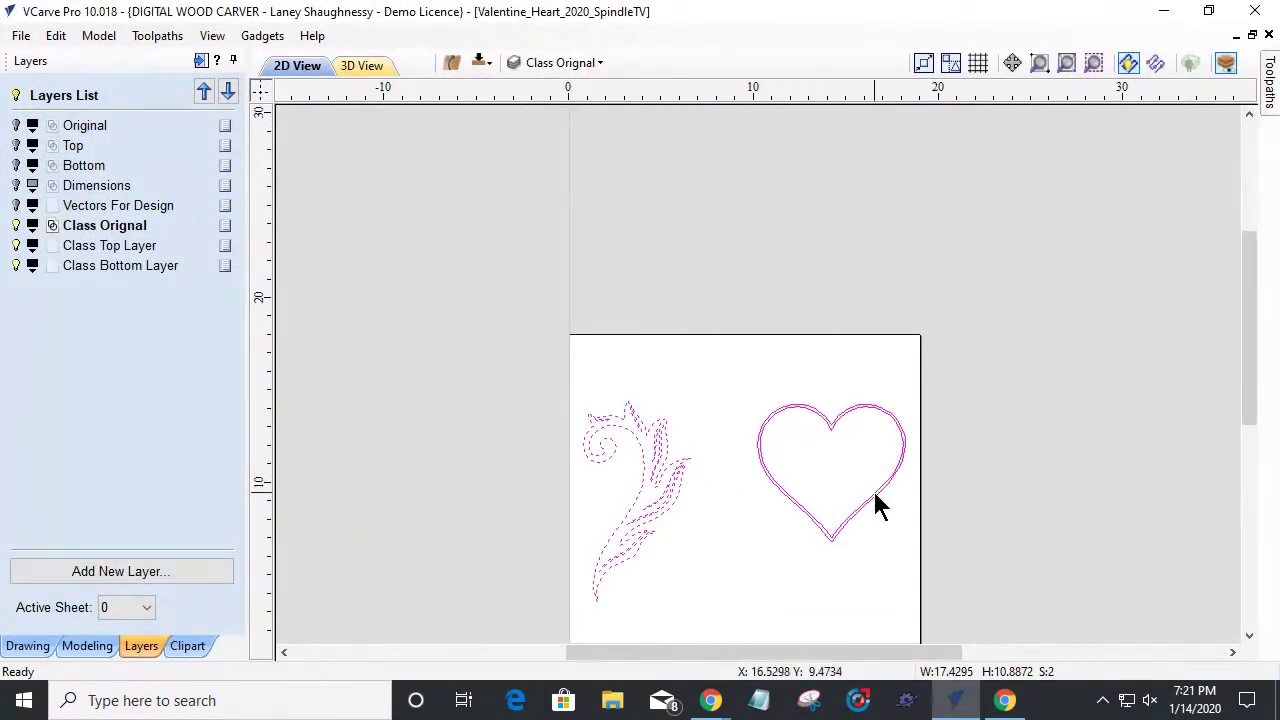
left_click(729, 566)
scroll(859, 543, "up", 3)
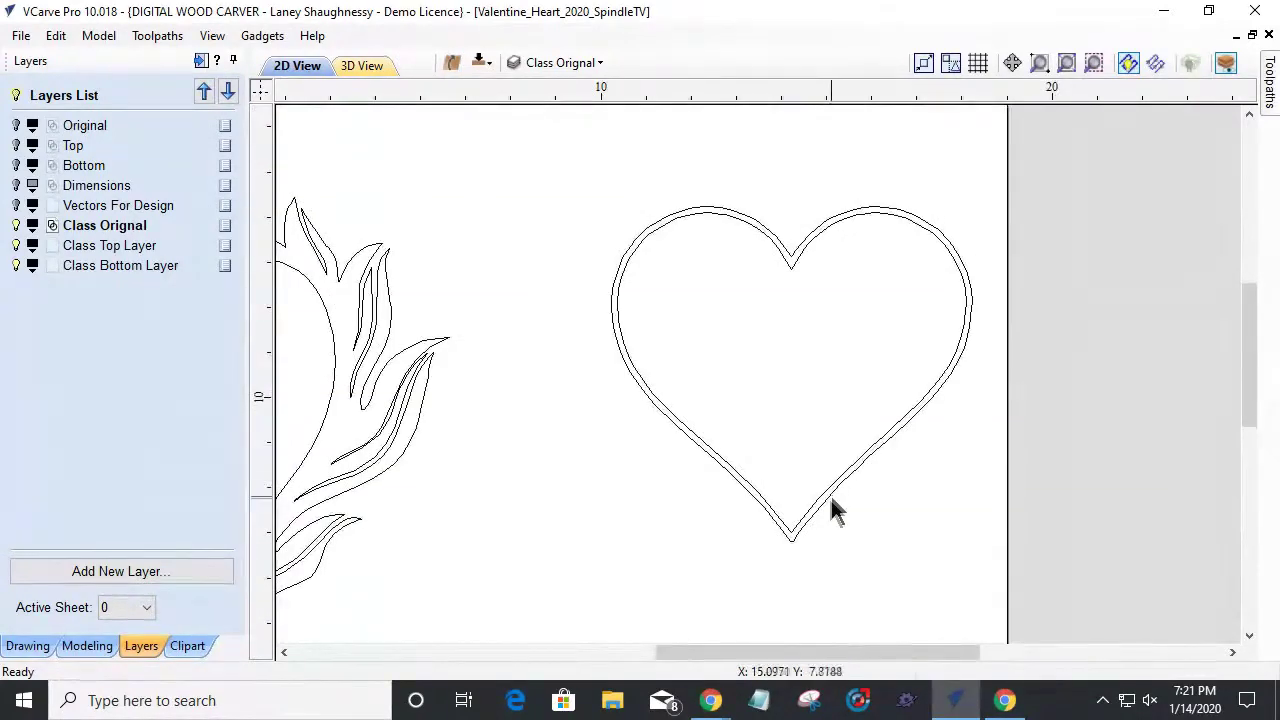
left_click(829, 500)
scroll(800, 550, "up", 3)
scroll(798, 552, "down", 3)
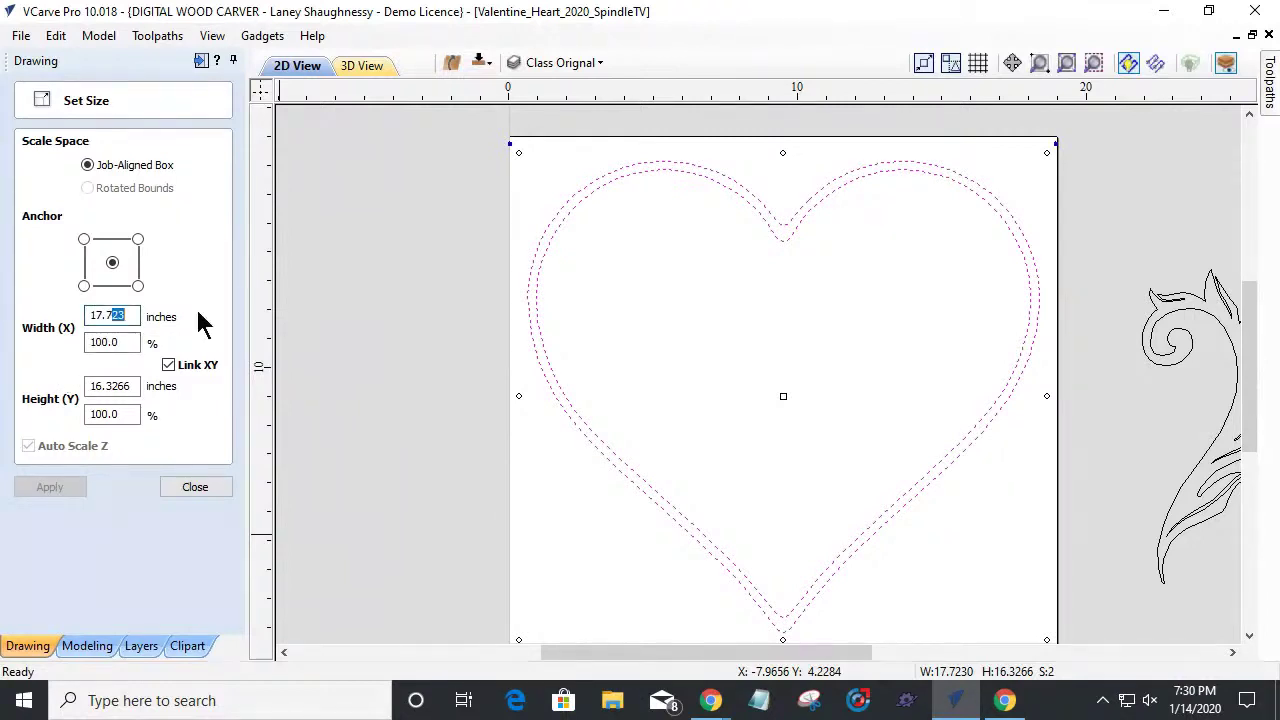
- Apply a 17.75-inch linked width to the heart and select the flourish beside the sheet
type("5")
left_click(49, 488)
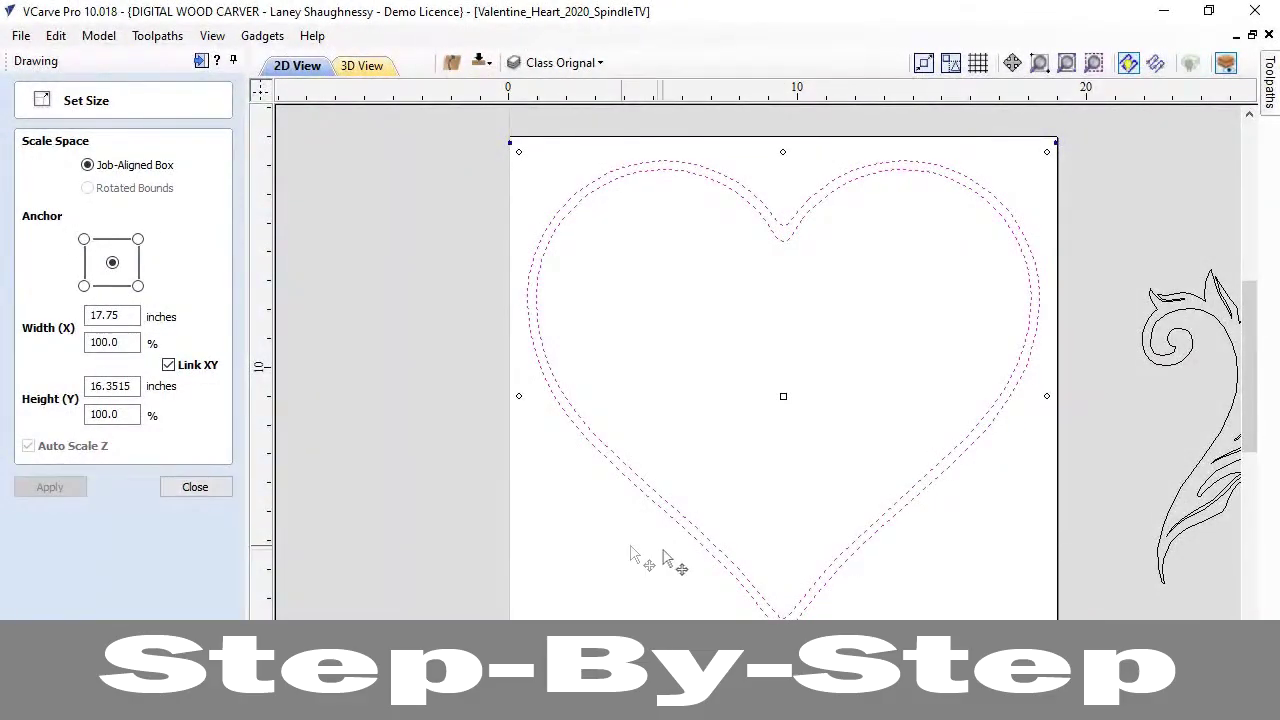
scroll(621, 553, "down", 1)
left_click_drag(1010, 290, 1183, 590)
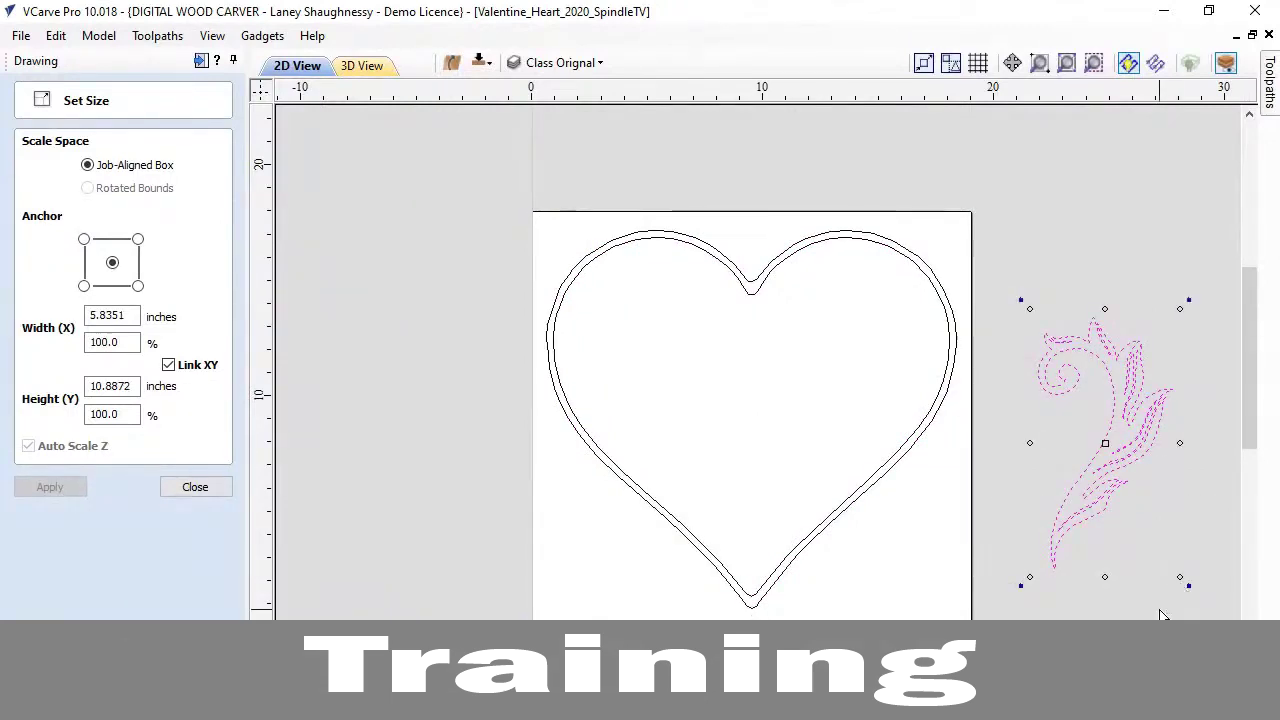
left_click(1040, 410)
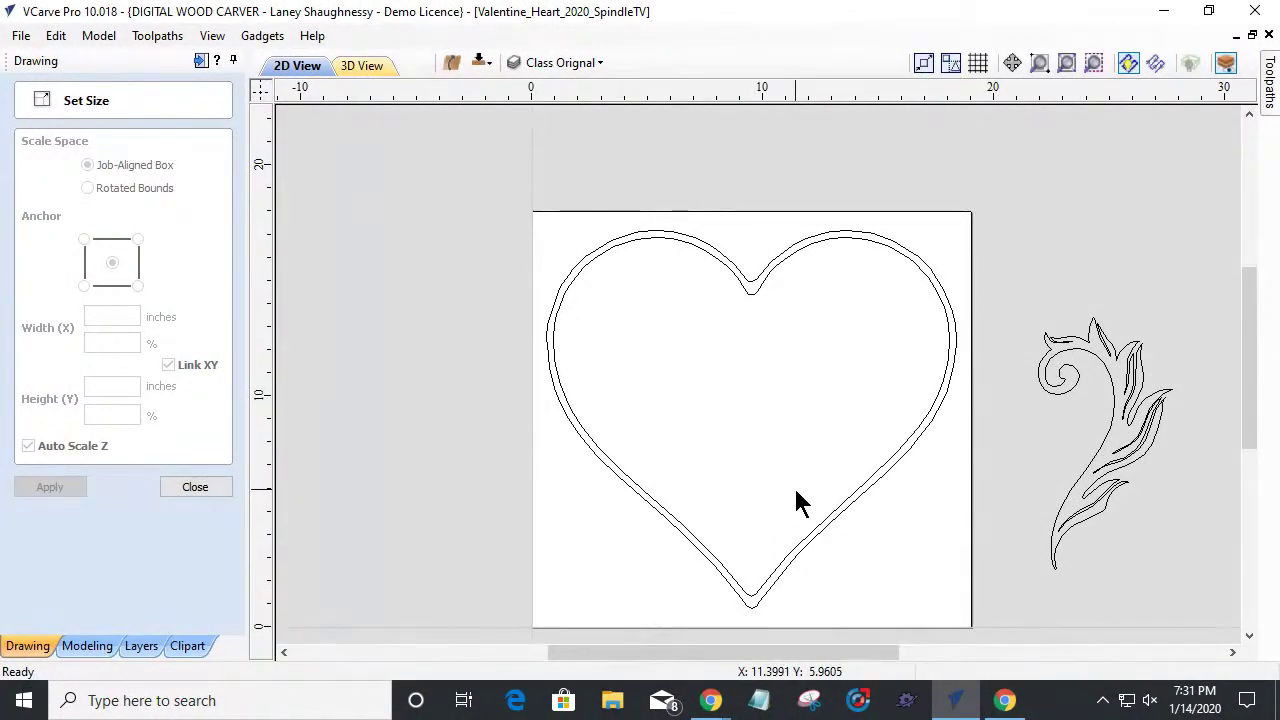
left_click(195, 487)
left_click(1123, 434)
- Enlarge and tilt the flourish into the heart's right half, then mirror a copy to the left
mouse_move(1123, 434)
left_mouse_down()
mouse_move(837, 378)
mouse_move(840, 391)
mouse_move(868, 383)
mouse_move(843, 391)
left_mouse_up()
left_click(838, 355)
left_click(846, 388)
left_click_drag(913, 524, 920, 543)
left_click_drag(855, 373, 858, 372)
left_click_drag(942, 236, 957, 236)
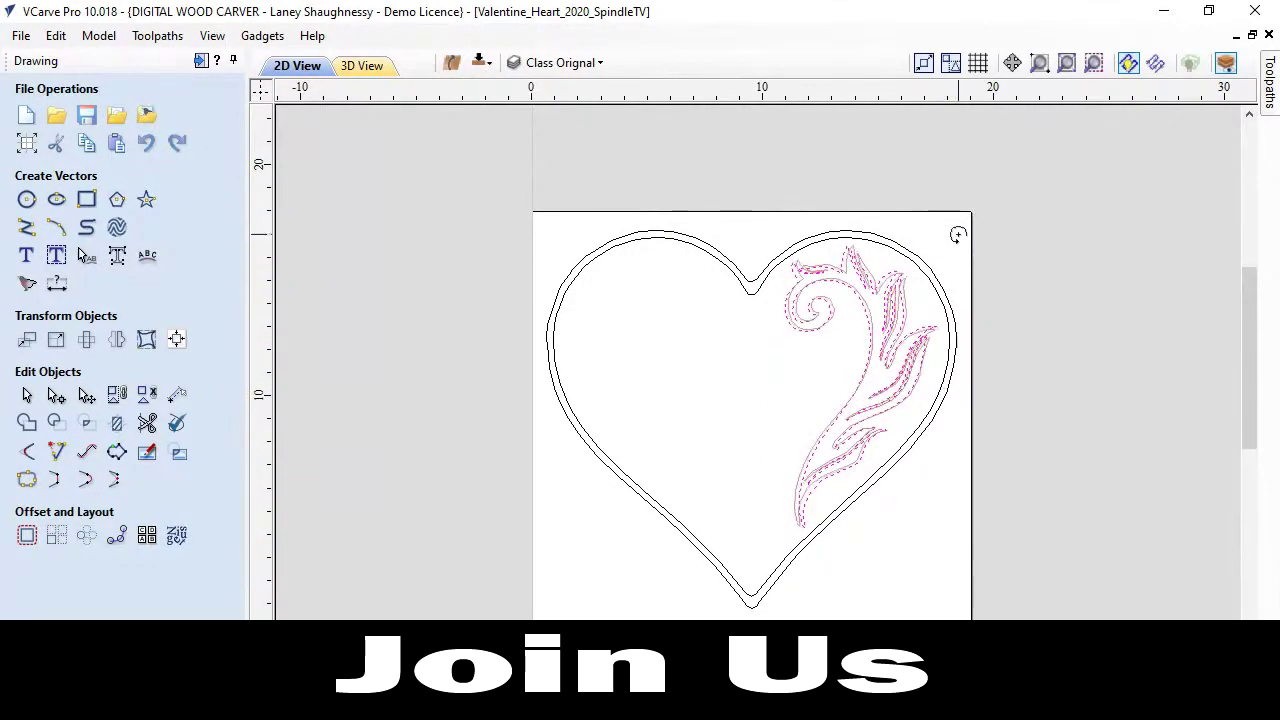
left_click_drag(760, 539, 797, 500)
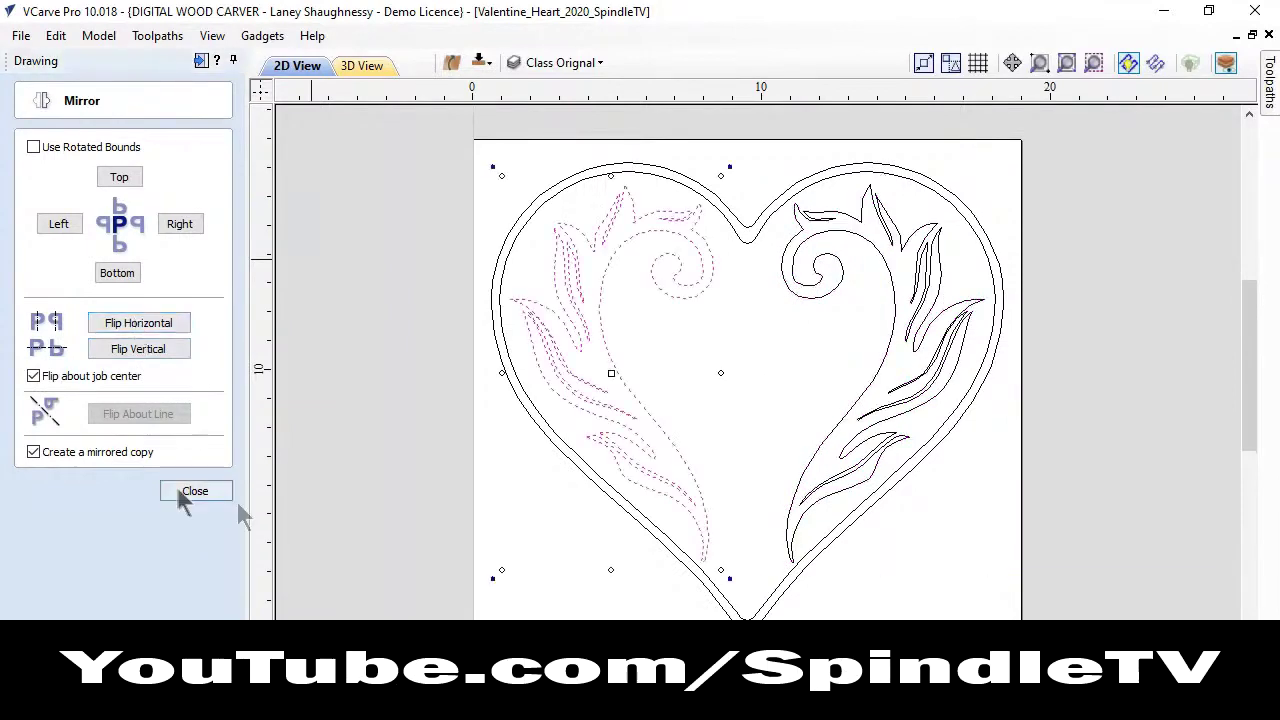
left_click(190, 492)
left_click(820, 400)
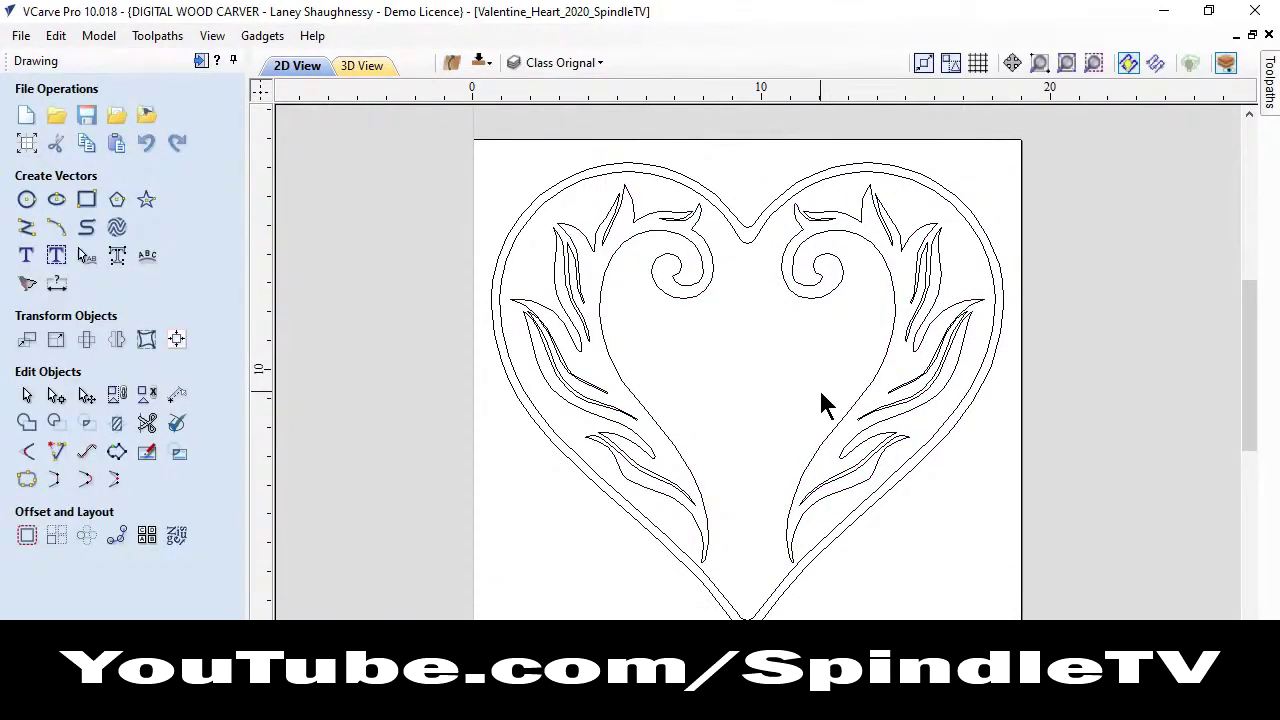
- Paste a small heart, move it down the centre line and shrink it
key("ctrl+v")
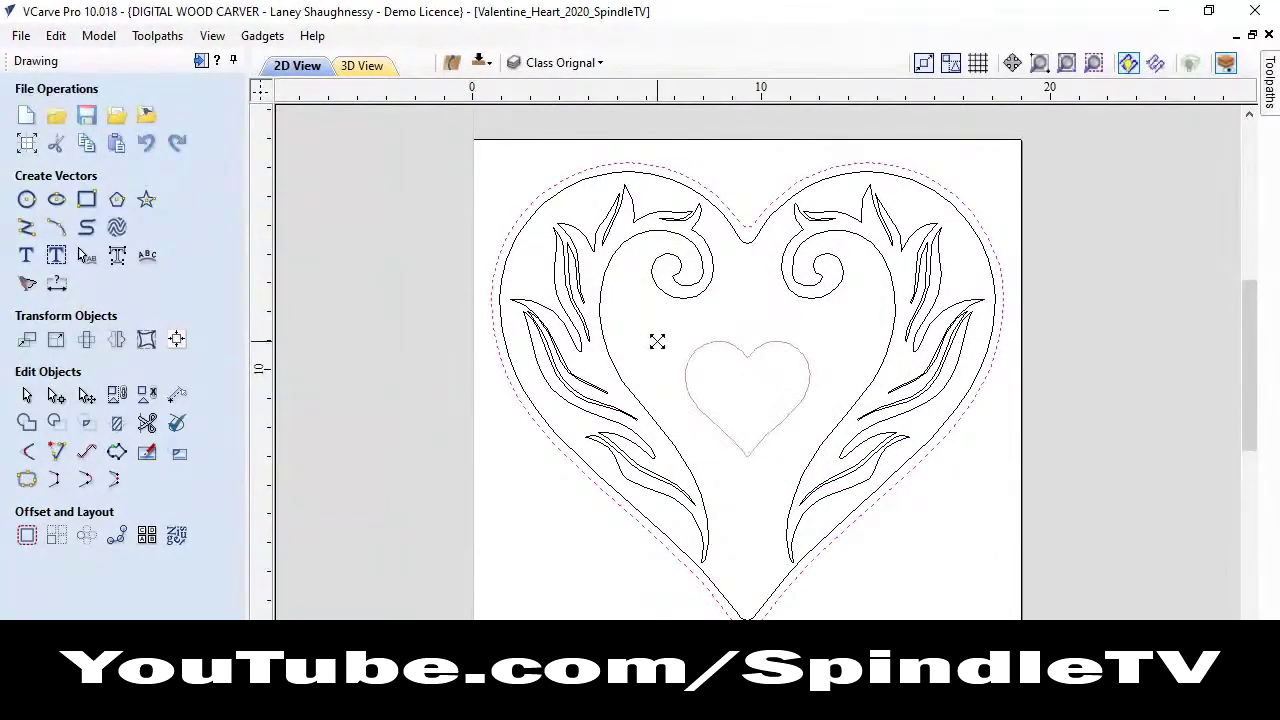
left_click_drag(752, 392, 748, 494)
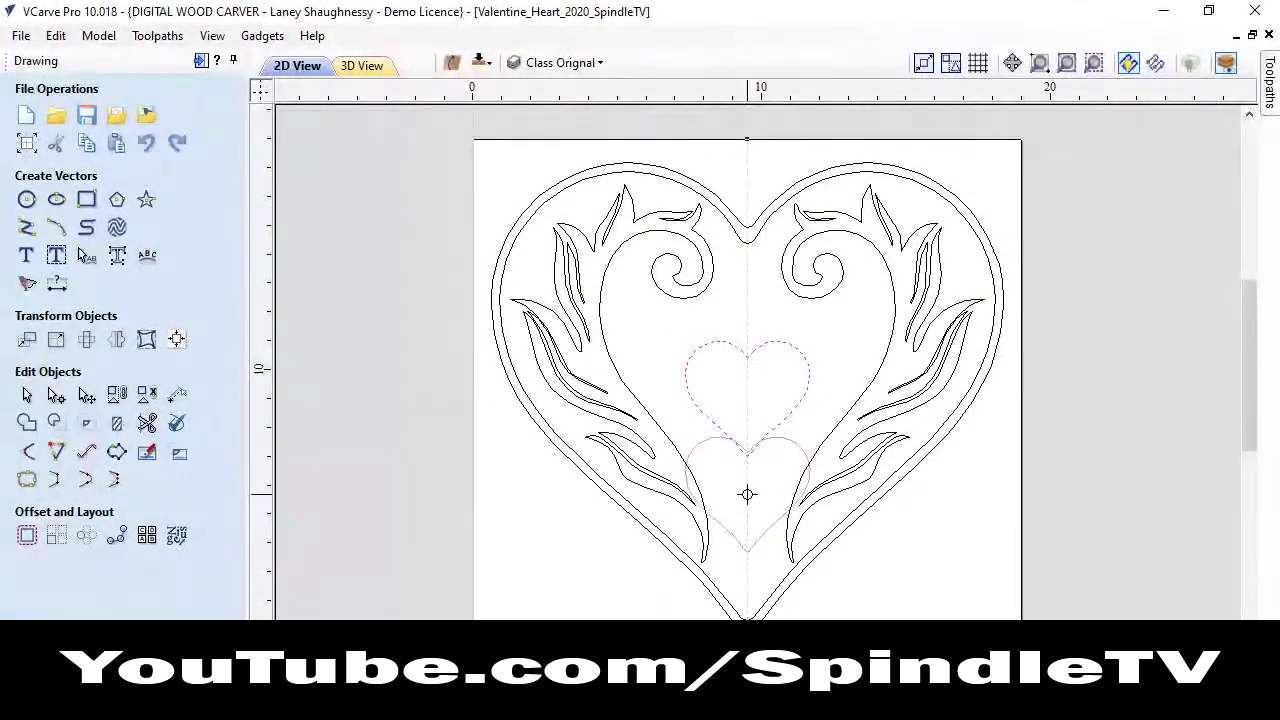
scroll(752, 487, "up", 3)
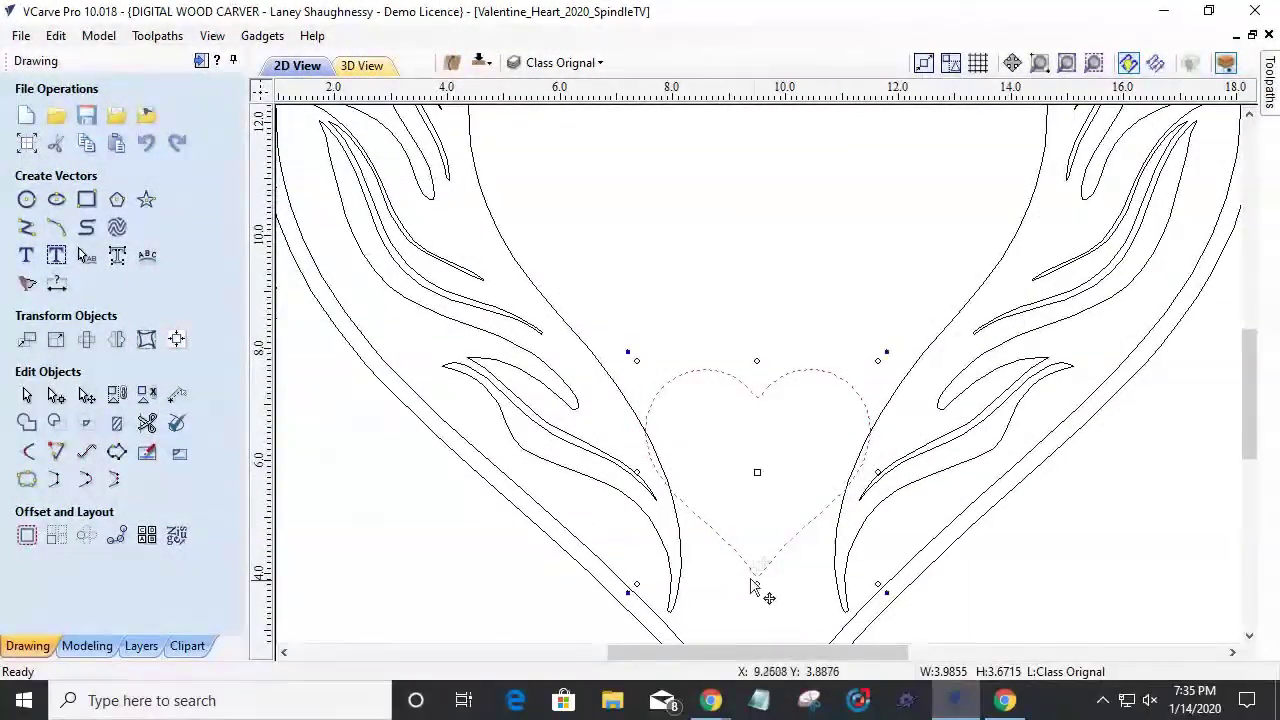
scroll(750, 560, "down", 5)
scroll(759, 542, "up", 3)
scroll(731, 594, "up", 1)
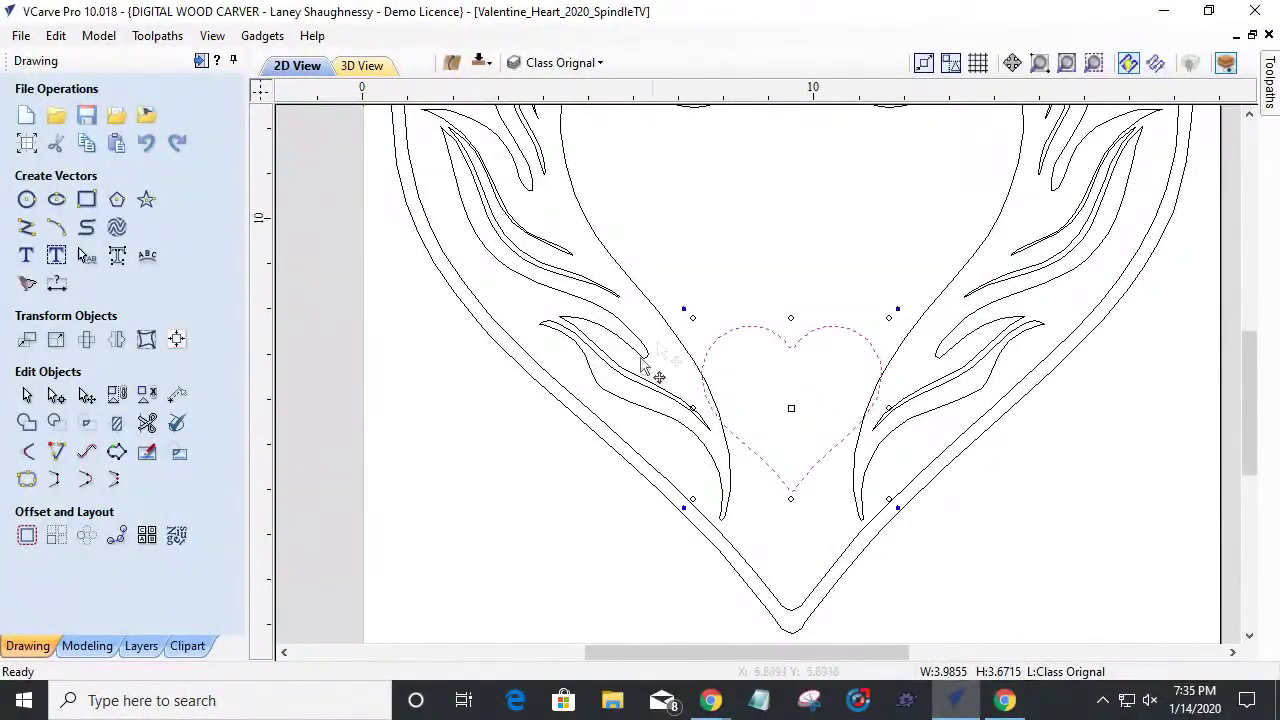
left_click_drag(692, 321, 708, 350)
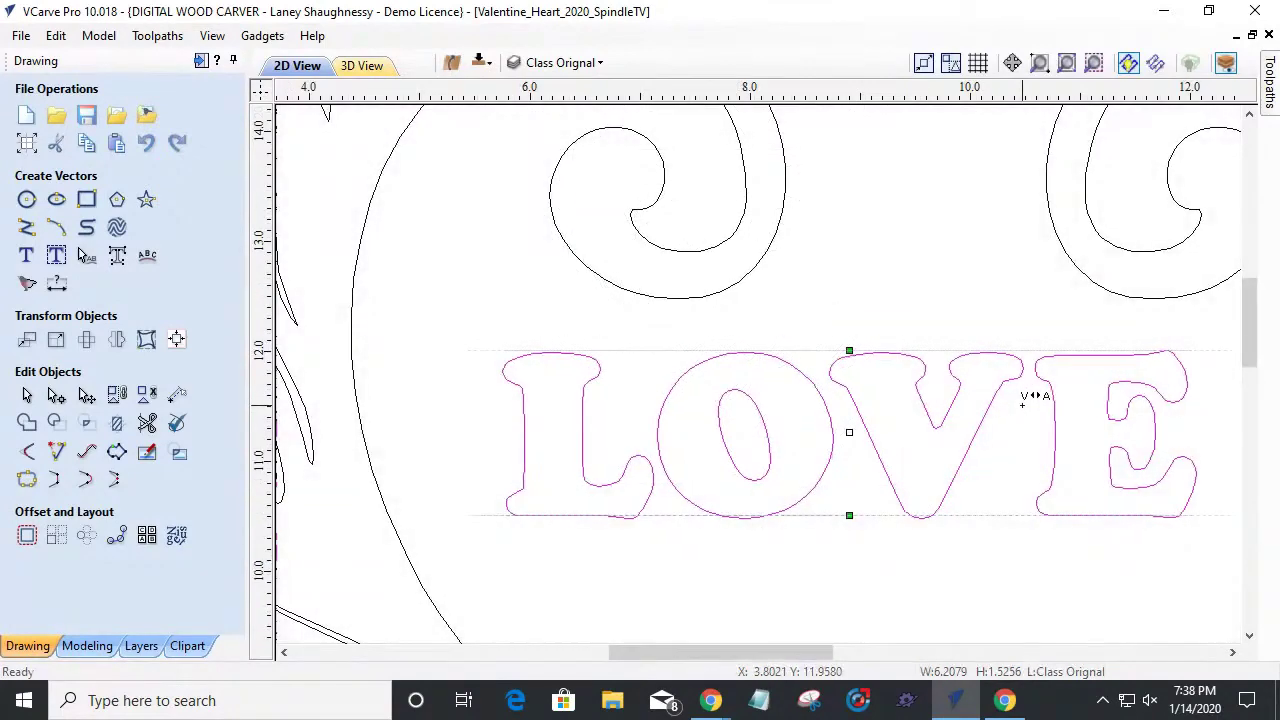
- Move the LOVE text between the swirls and stretch it to about 9.71 x 3.13 inches
scroll(1035, 480, "down", 1)
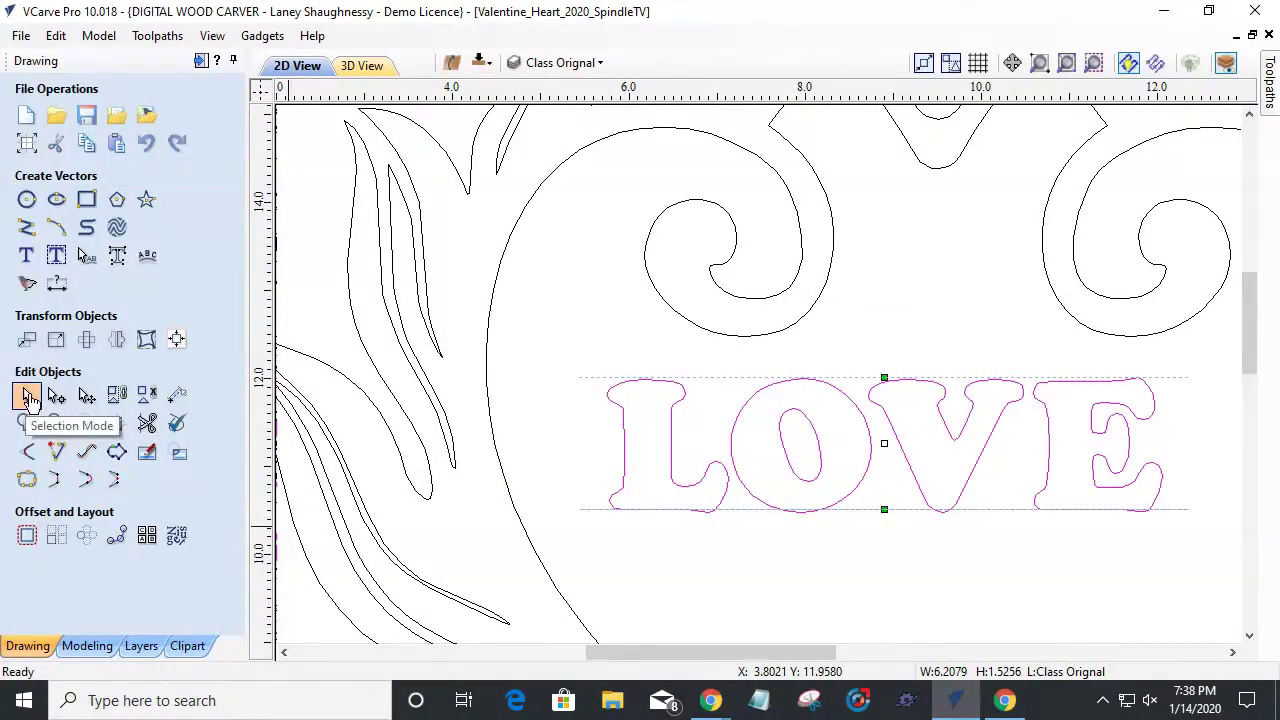
left_click(766, 557)
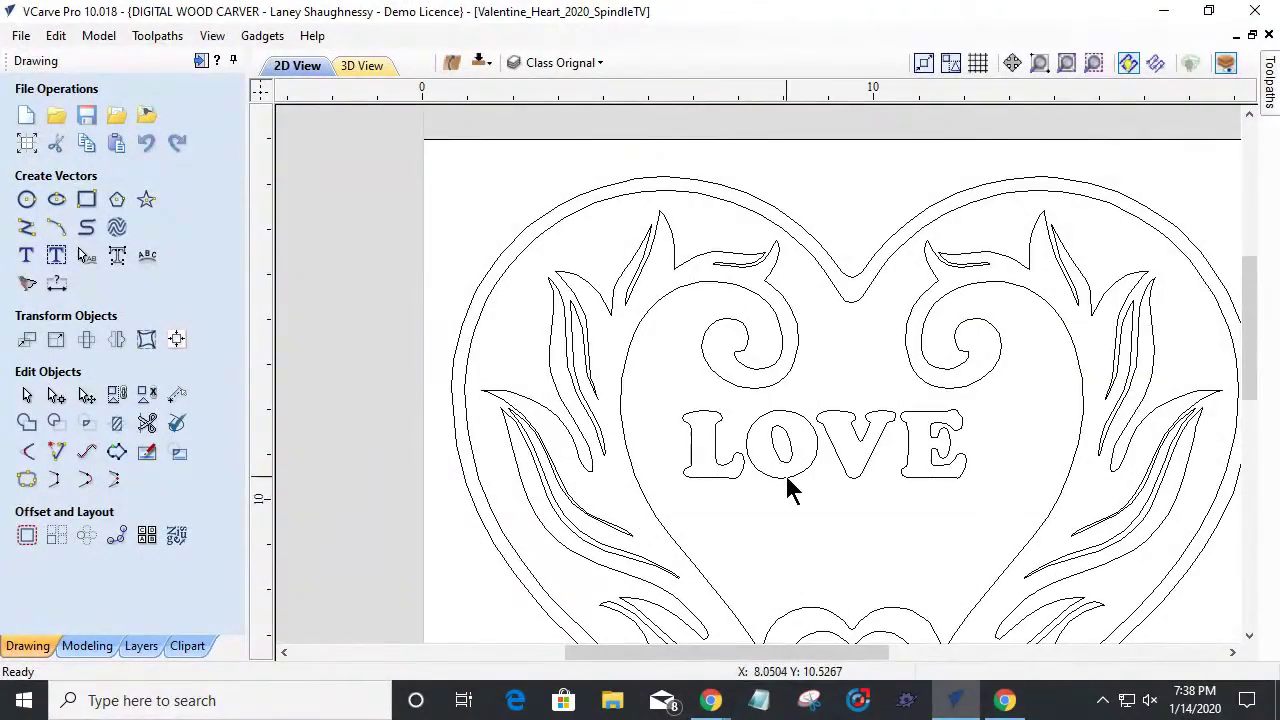
left_click(787, 480)
left_click_drag(787, 480, 699, 498)
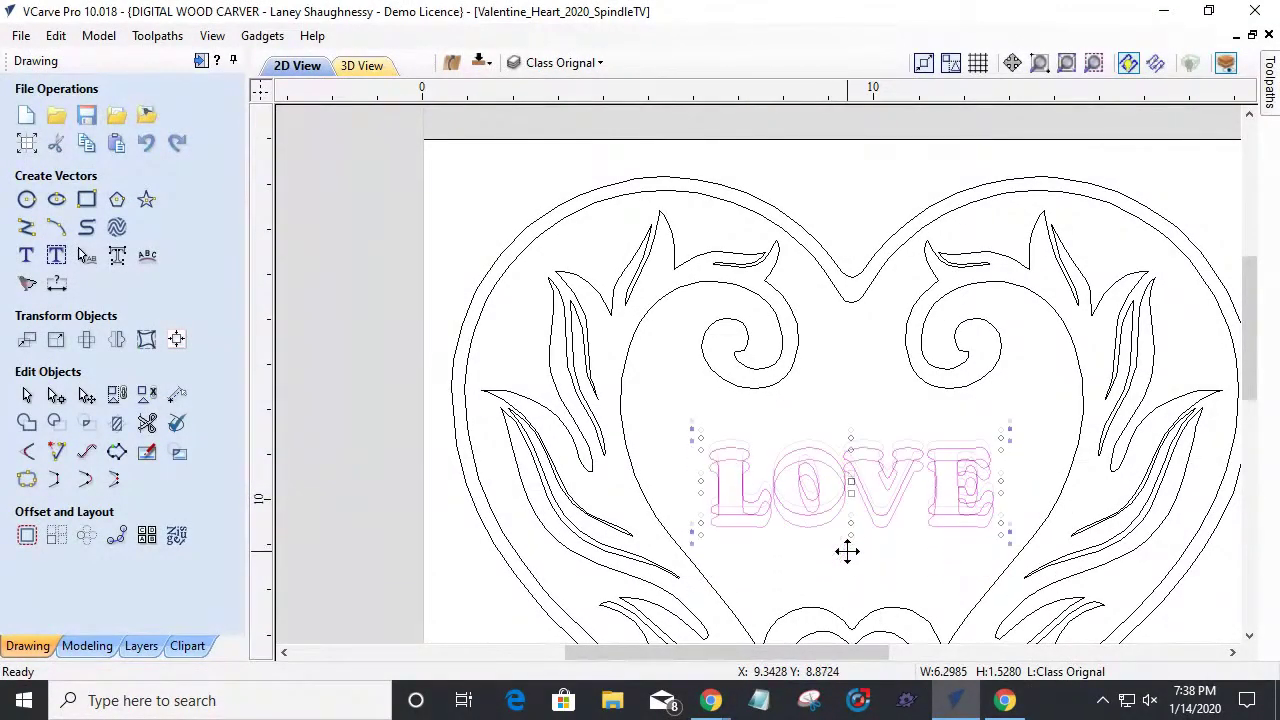
left_click_drag(699, 498, 676, 506)
left_click_drag(848, 391, 870, 383)
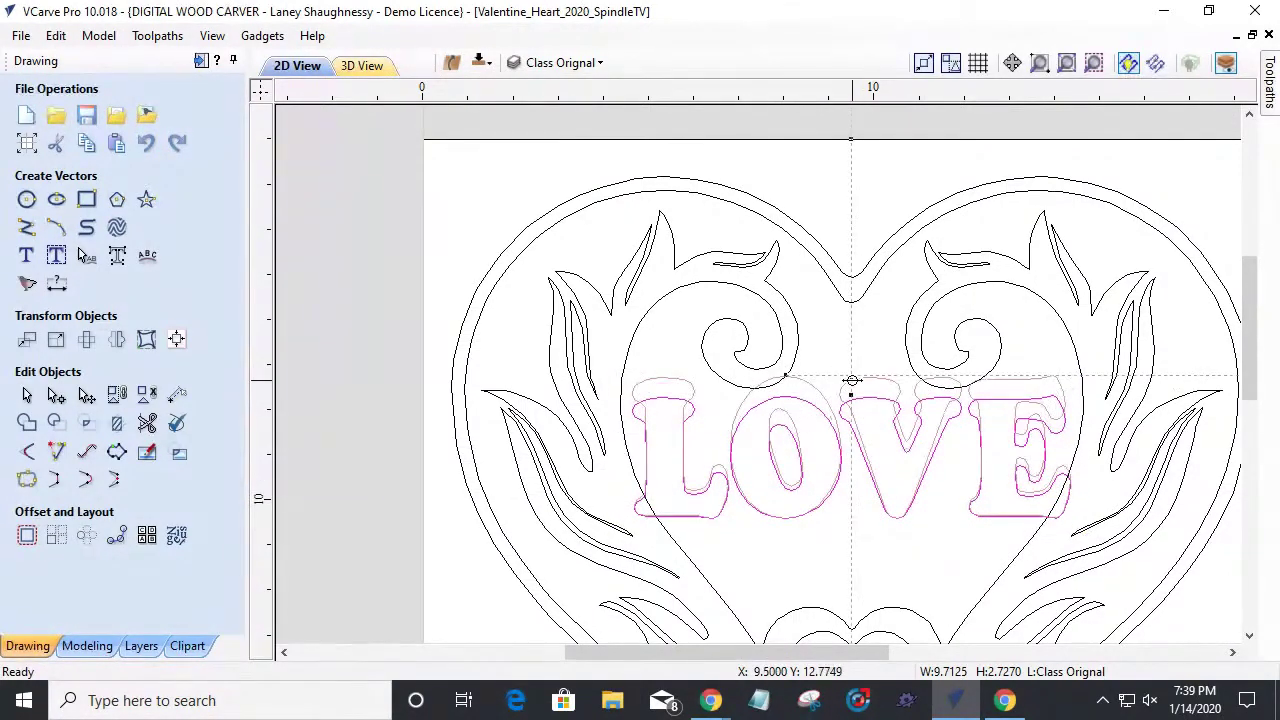
mouse_move(851, 380)
left_mouse_down()
mouse_move(857, 400)
mouse_move(851, 389)
left_mouse_up()
scroll(757, 586, "down", 3)
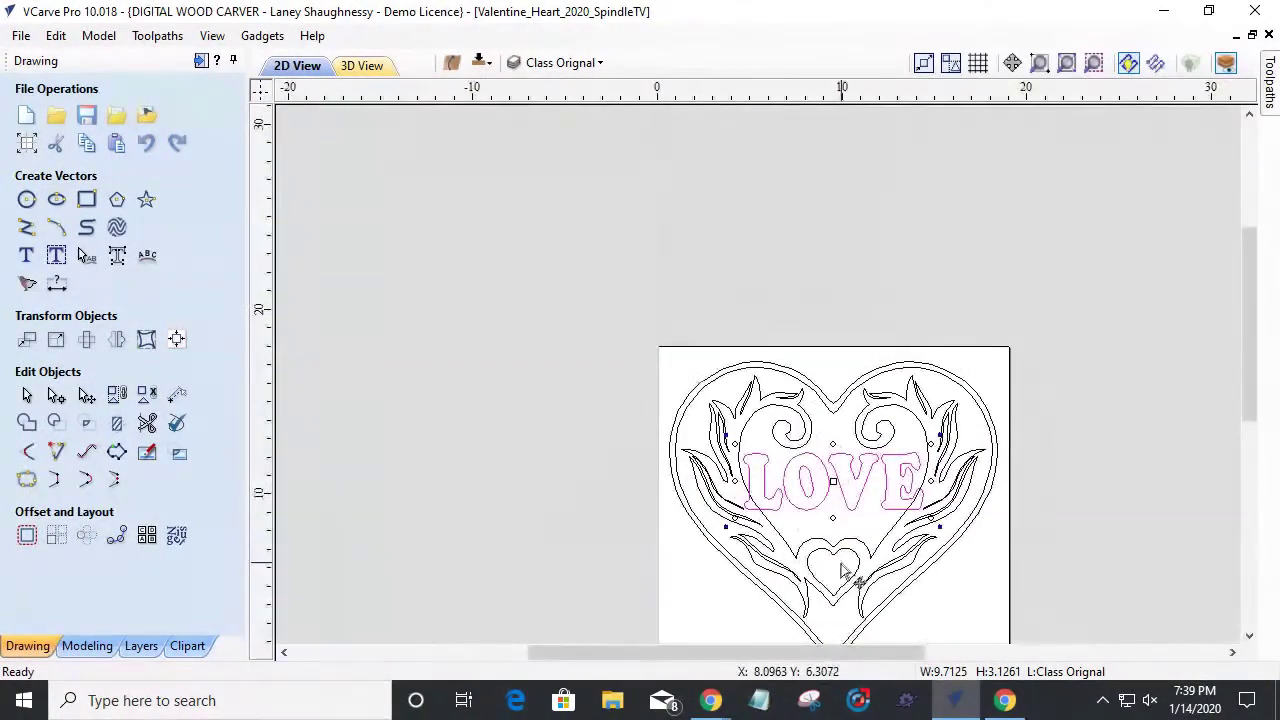
scroll(815, 570, "up", 3)
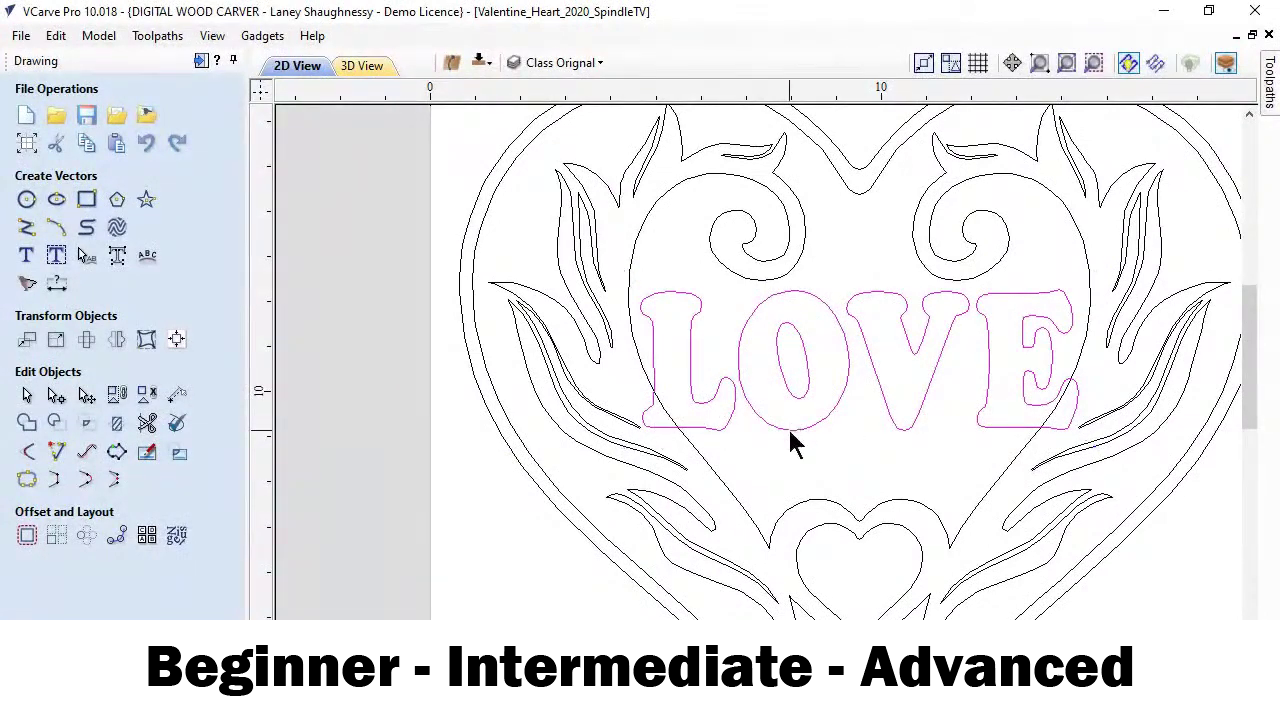
key("Up")
key("Up")
key("Up")
- Nudge LOVE back down, narrow it slightly, and select the flame and swirl scrollwork
key("Down")
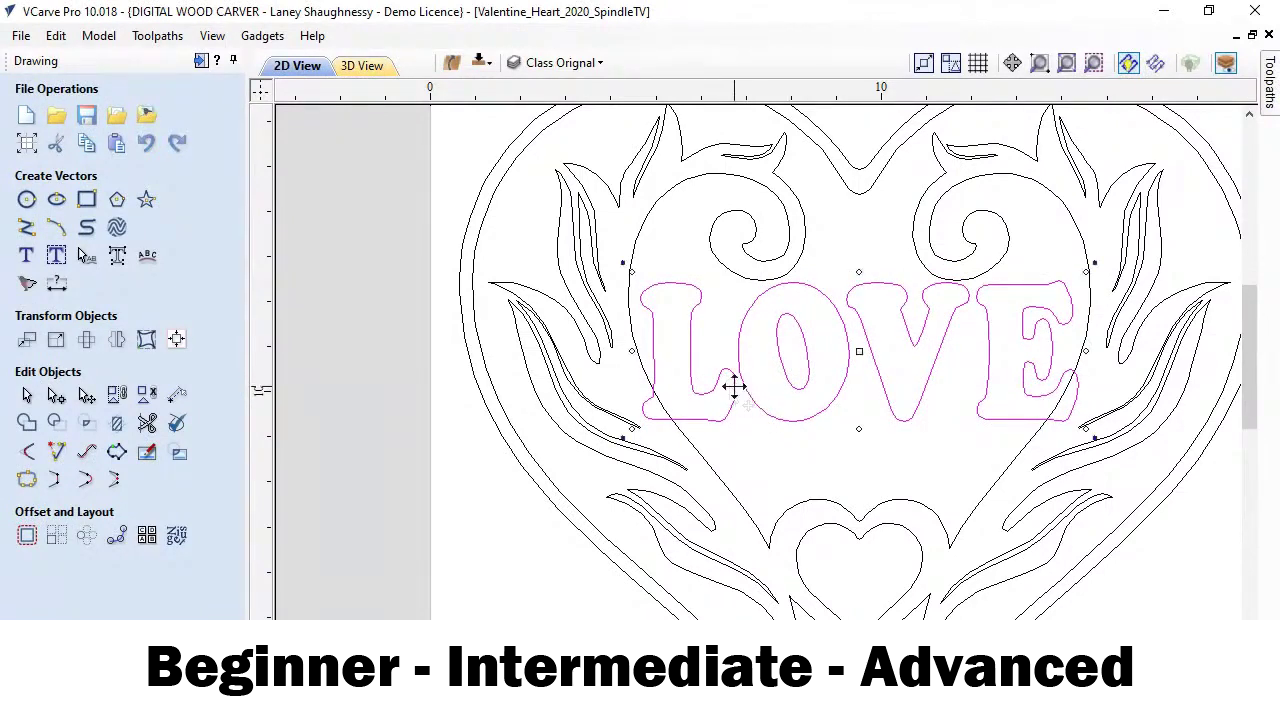
left_click(645, 357)
left_click_drag(645, 350, 651, 352)
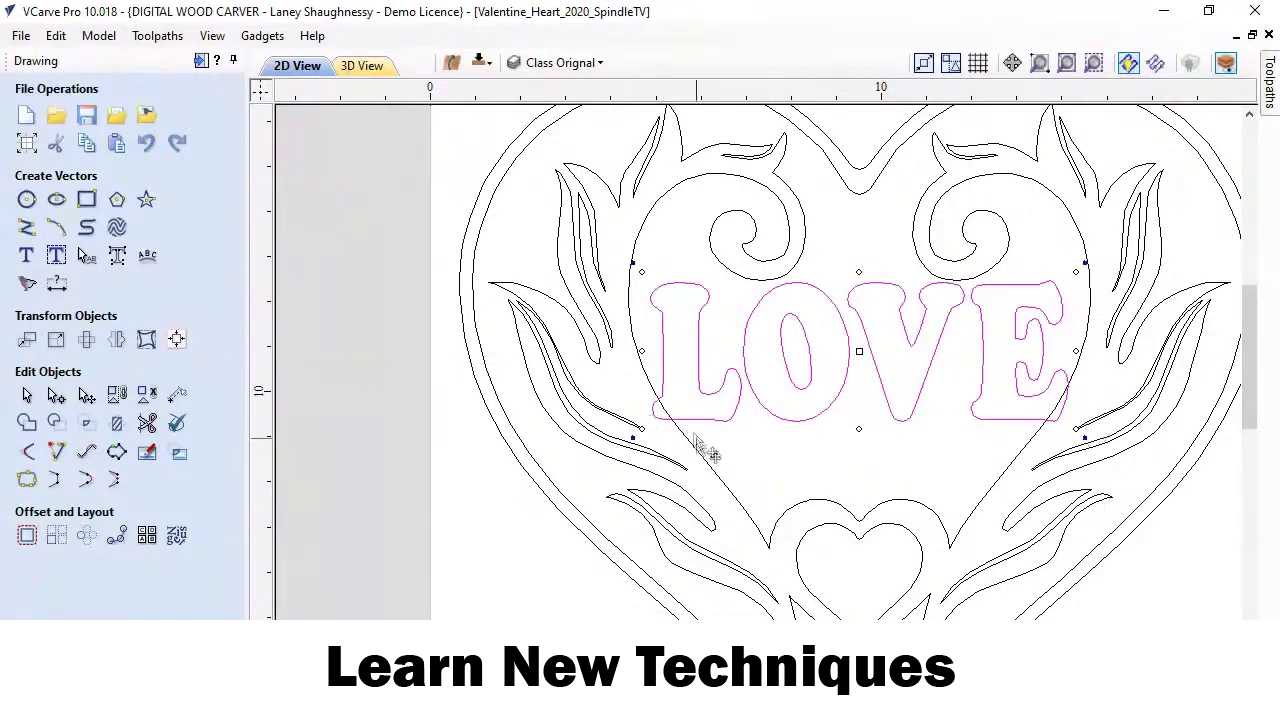
scroll(920, 286, "down", 4)
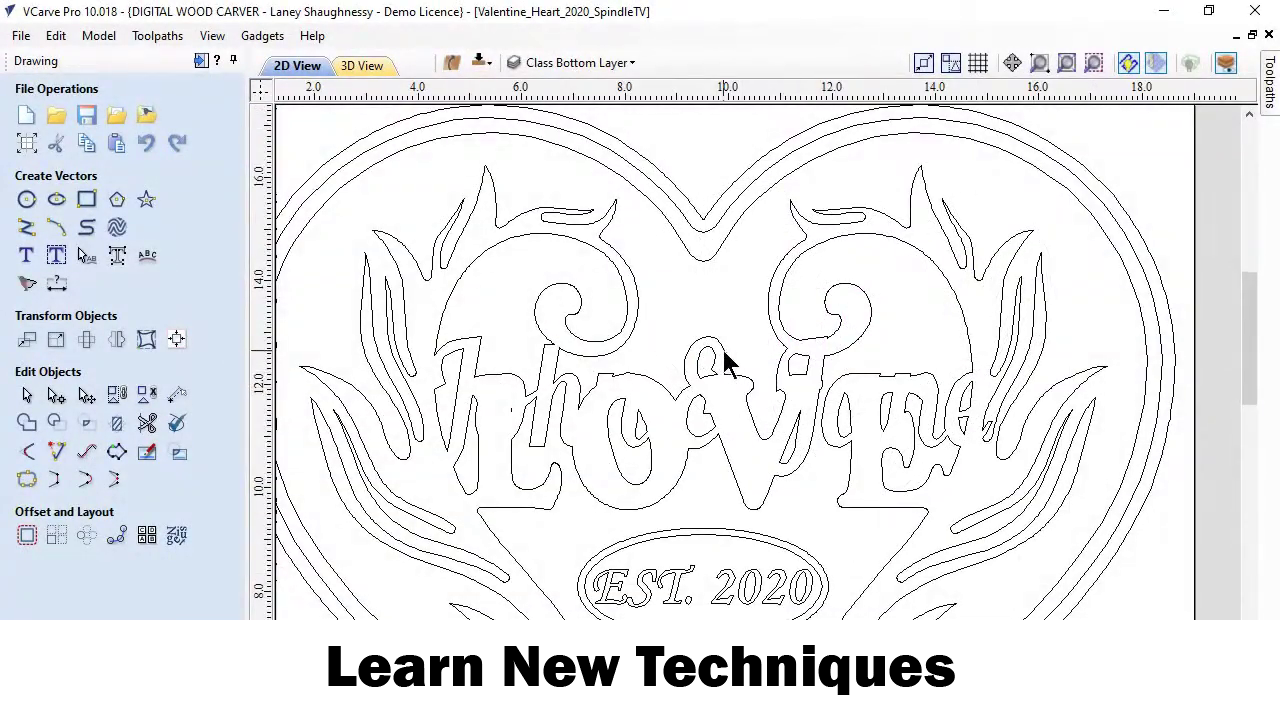
left_click(727, 362)
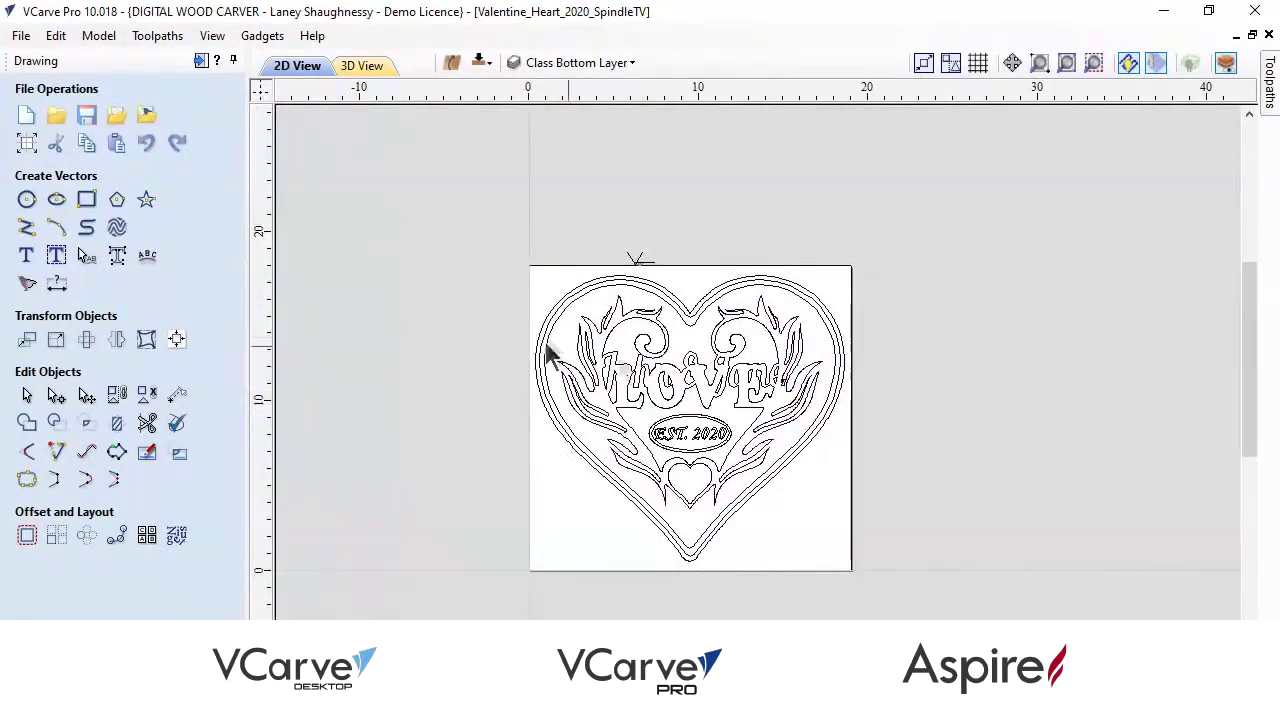
- Zoom to the EST. 2020 oval and select it along with its text
scroll(595, 358, "up", 3)
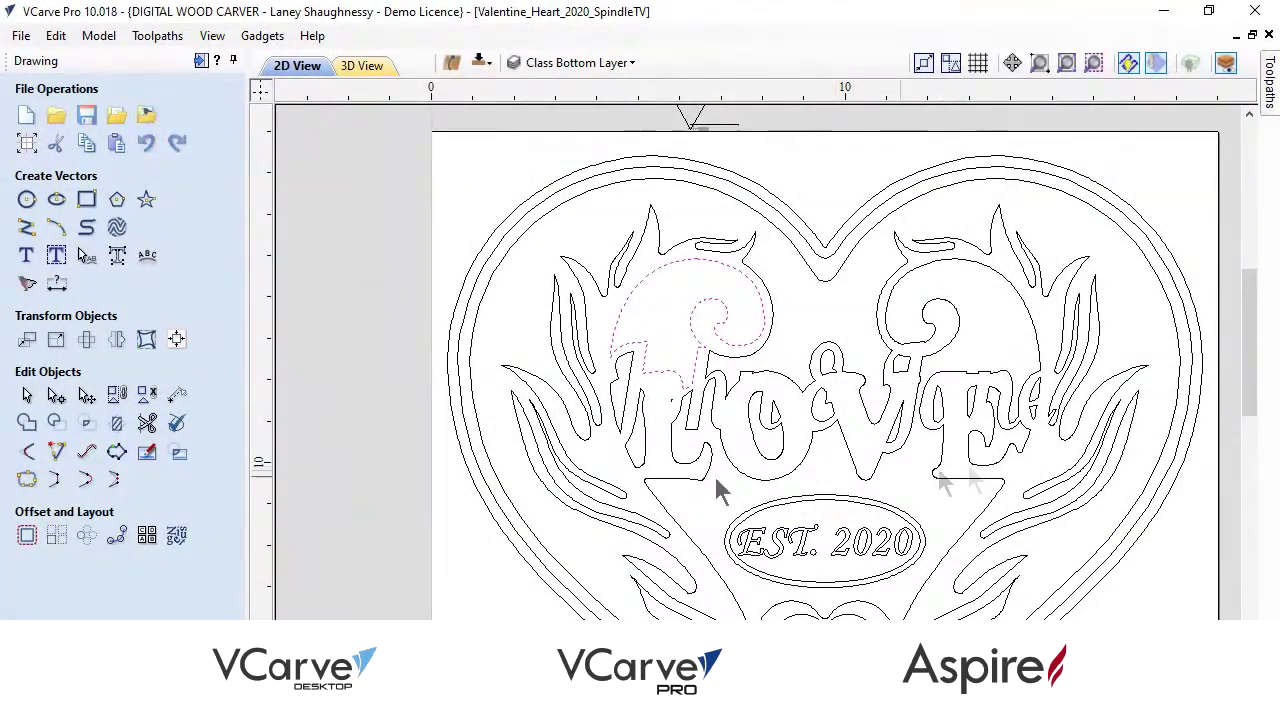
scroll(514, 371, "down", 2)
scroll(603, 506, "down", 1)
scroll(663, 423, "up", 1)
scroll(668, 422, "up", 1)
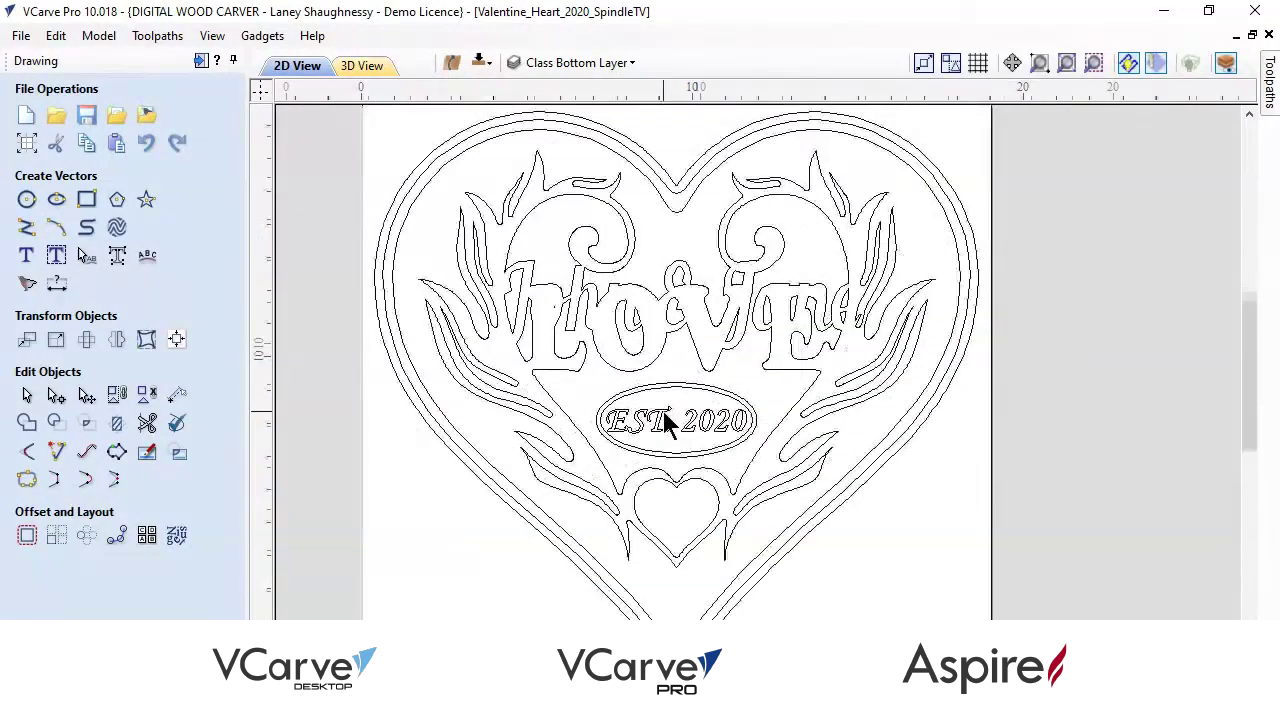
scroll(668, 422, "up", 1)
left_click(668, 422)
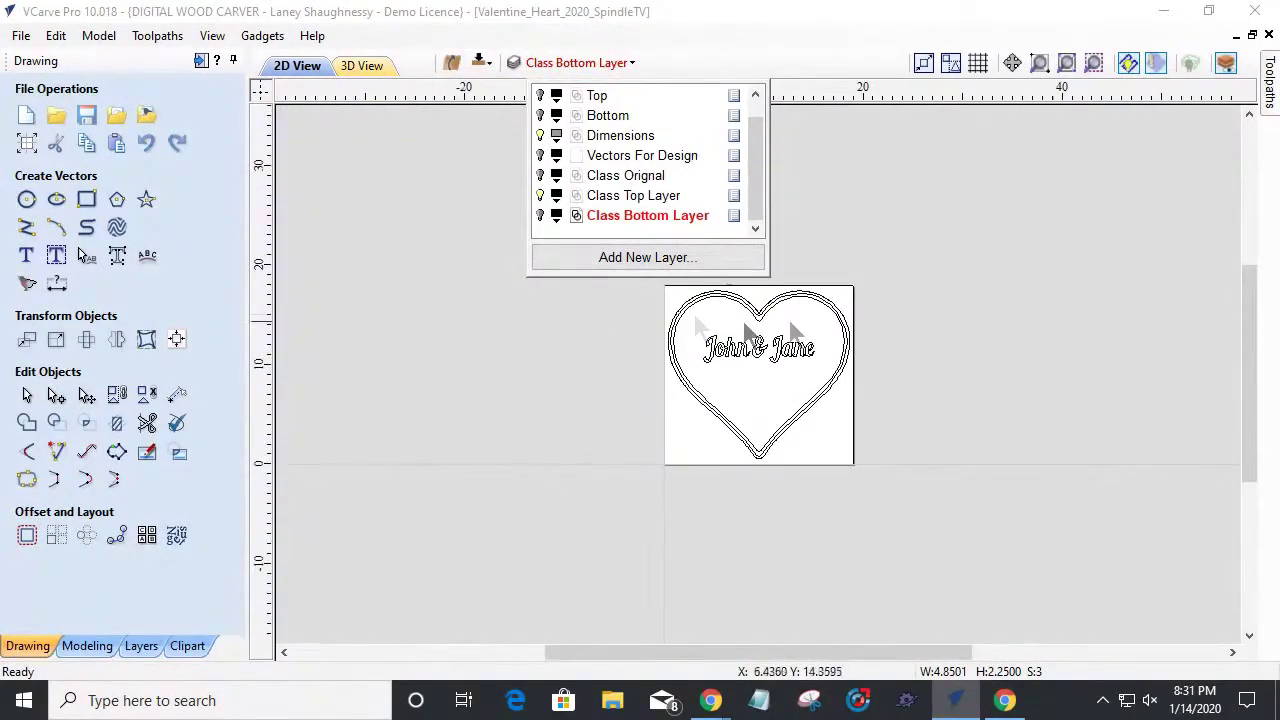
- Narrow the selection to just the EST. 2020 text, leaving out its ellipses
scroll(758, 396, "up", 2)
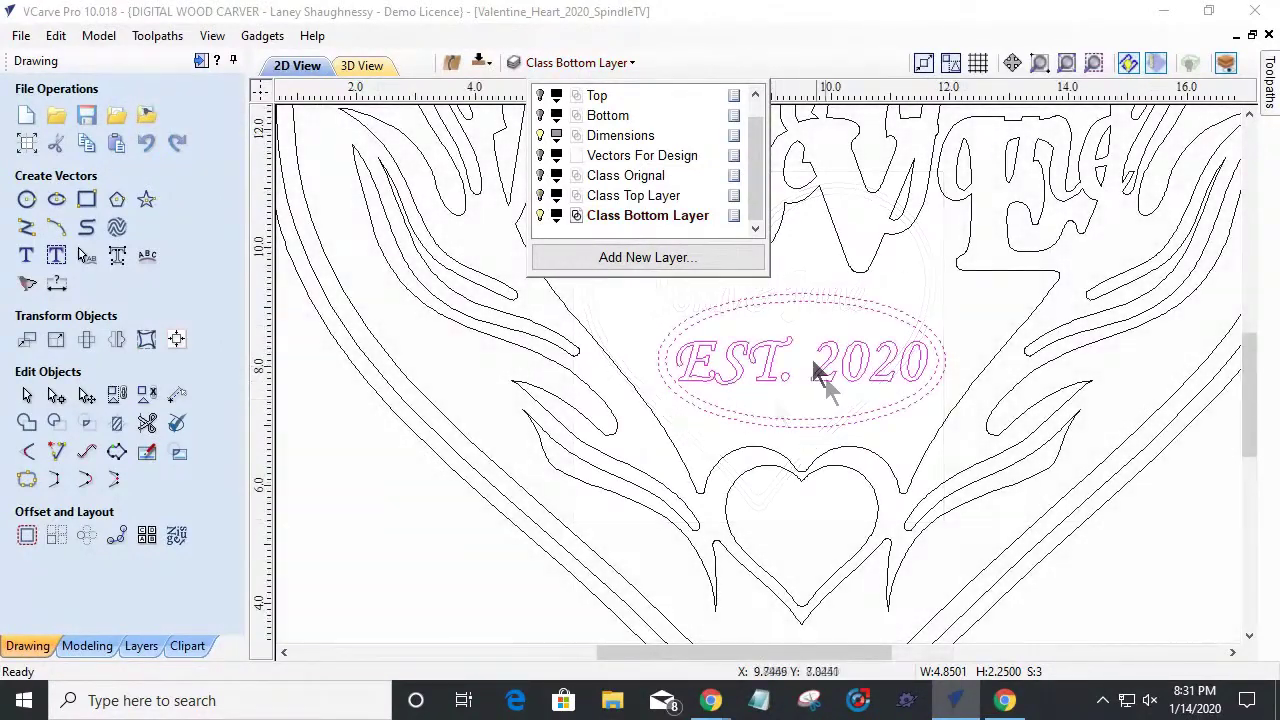
left_click(819, 320)
left_click(870, 340)
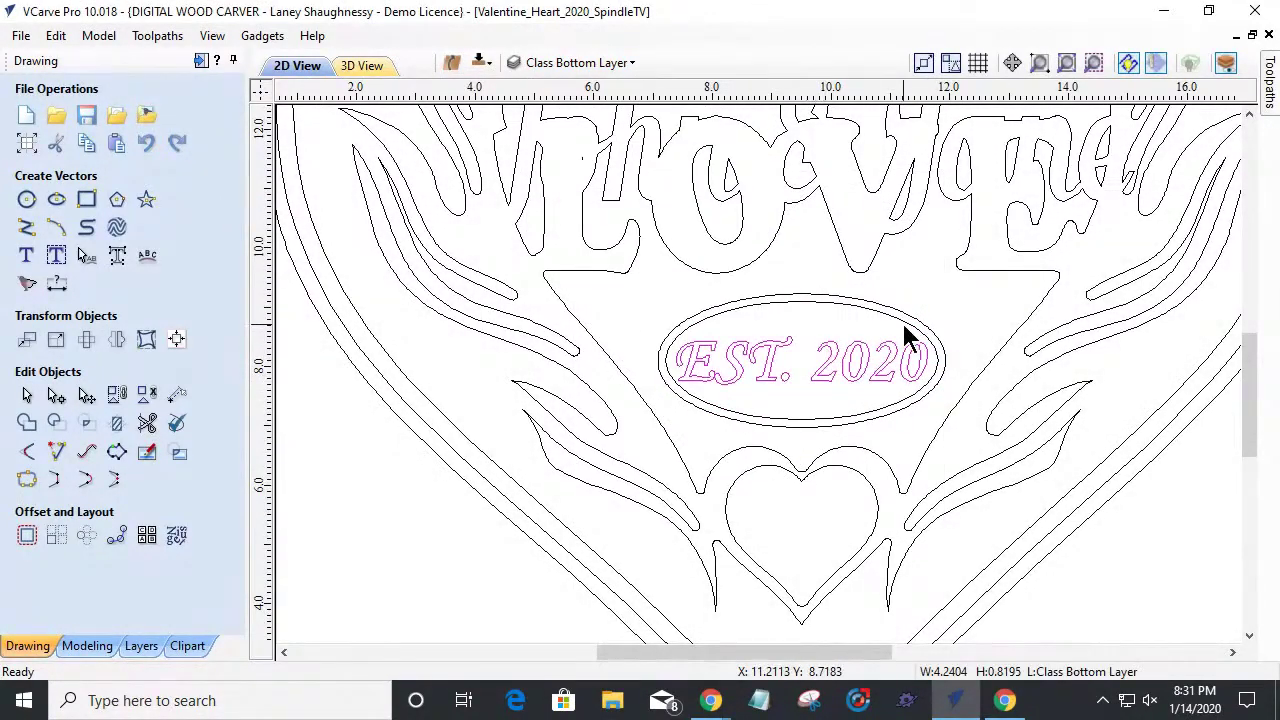
left_click(693, 363)
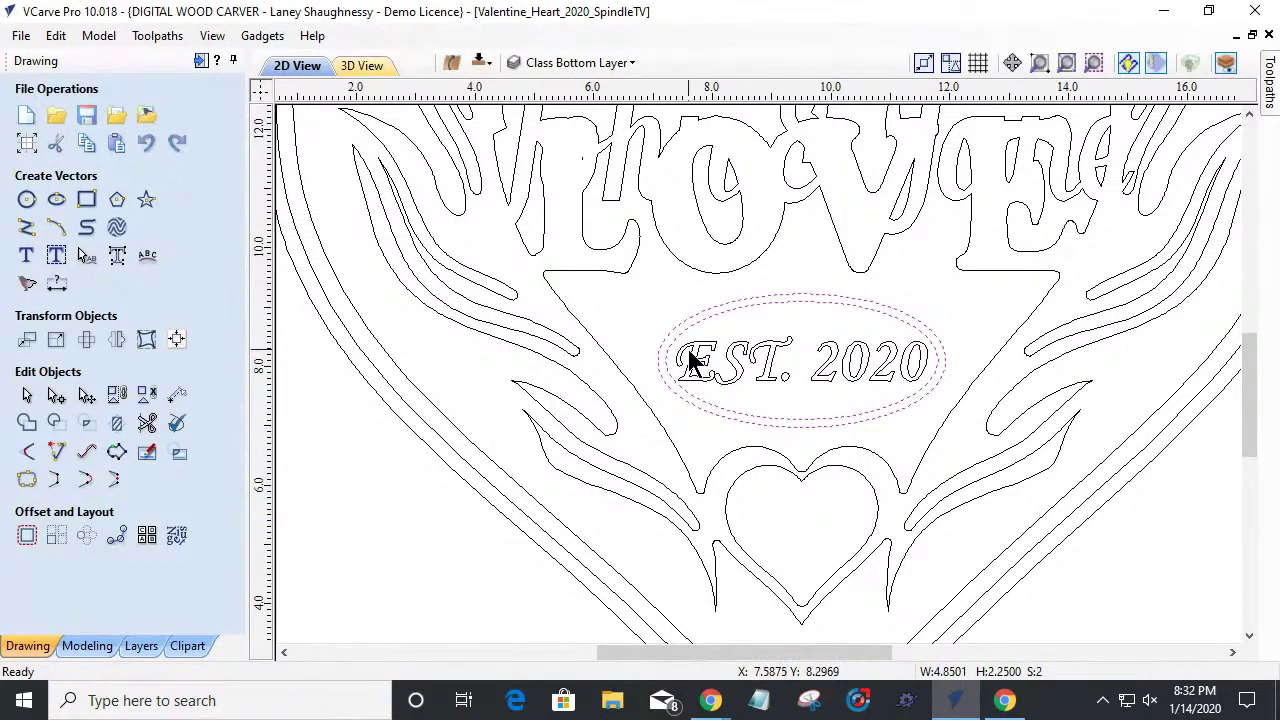
left_click(825, 380)
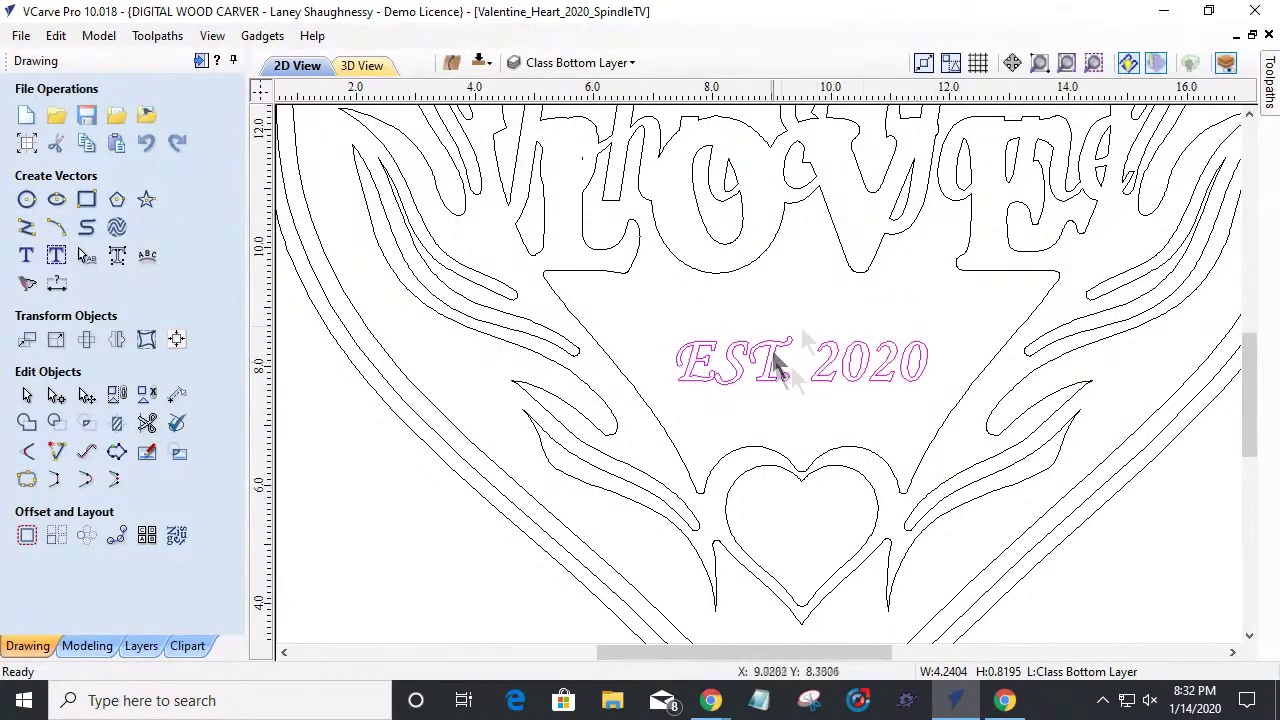
- Show only the Class Bottom Layer and create a 0.125-inch rubber-band boundary around EST. 2020
left_click(580, 62)
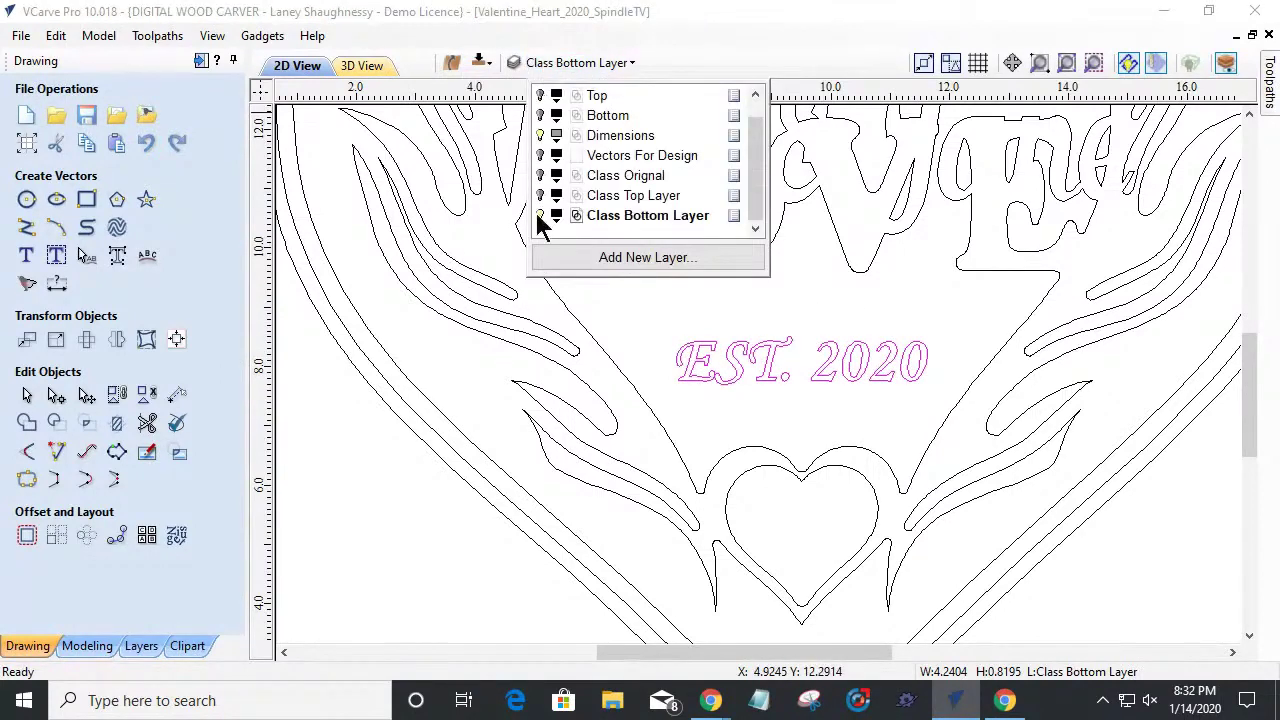
left_click(541, 205)
left_click(540, 195)
left_click(540, 195)
left_click(540, 215)
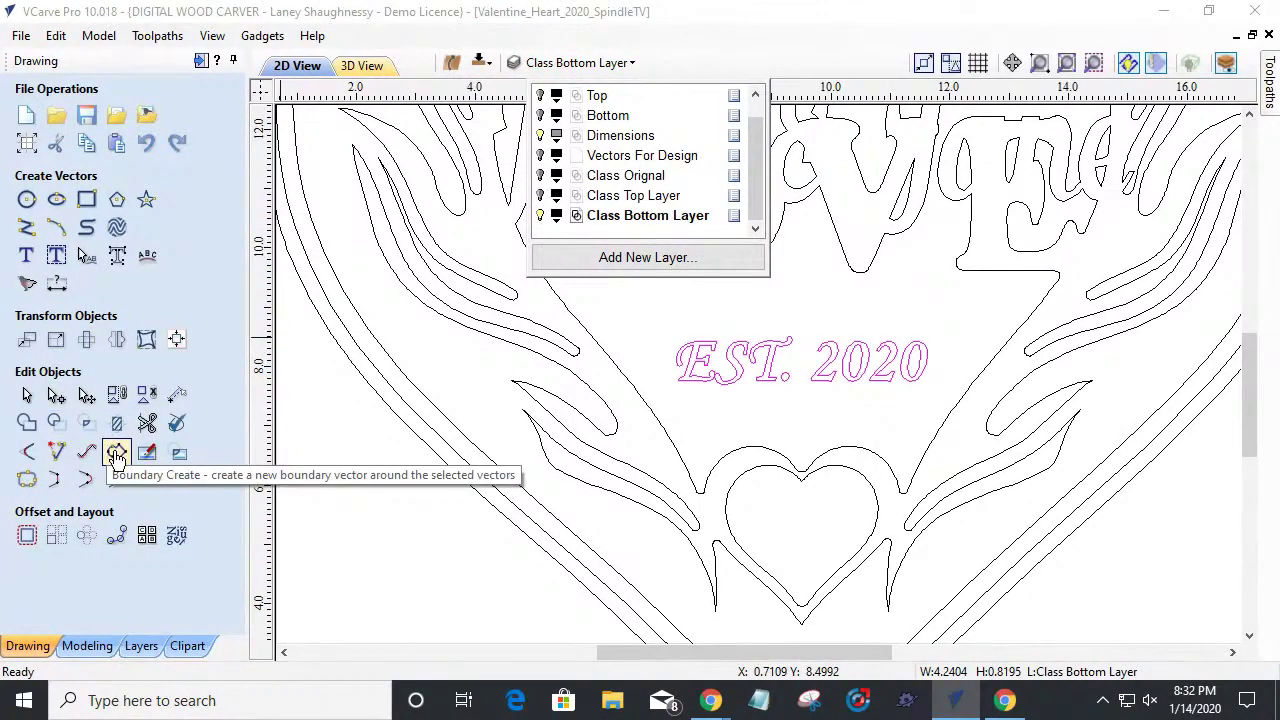
left_click(57, 428)
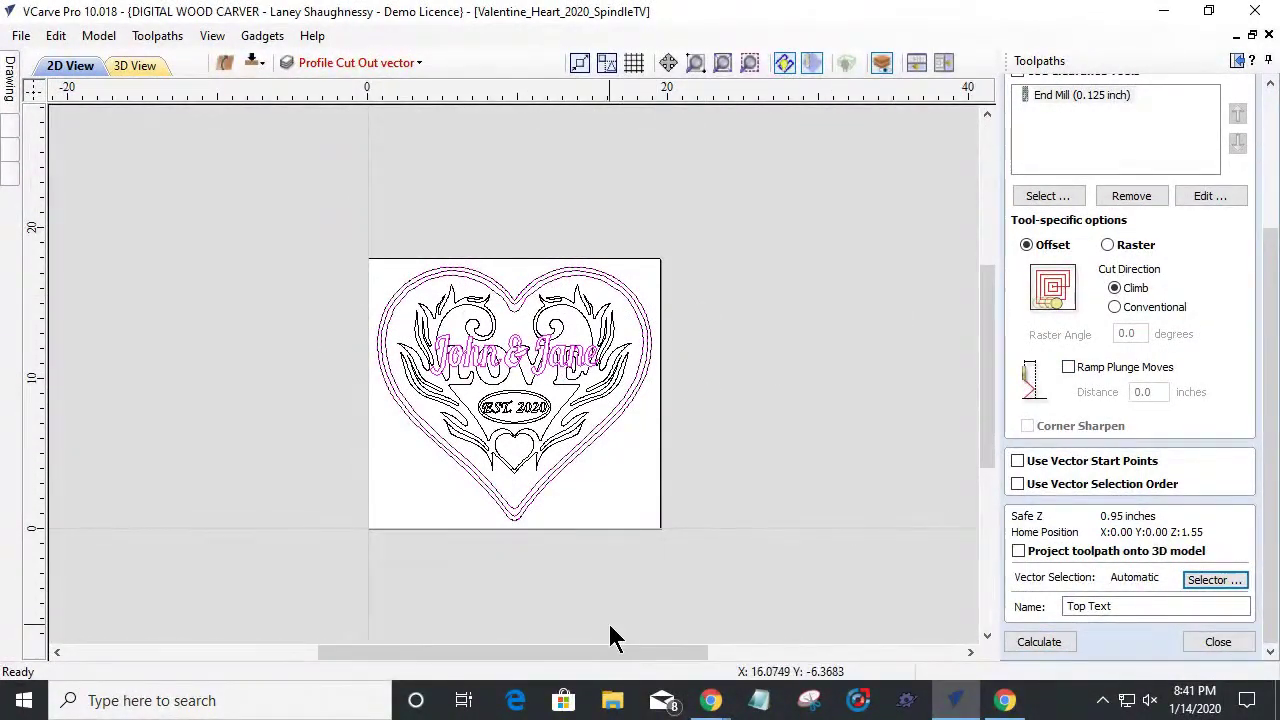
- Point the Top Text toolpath at Class Top Layer, calculate it, and preview the visible toolpaths
left_click(1186, 582)
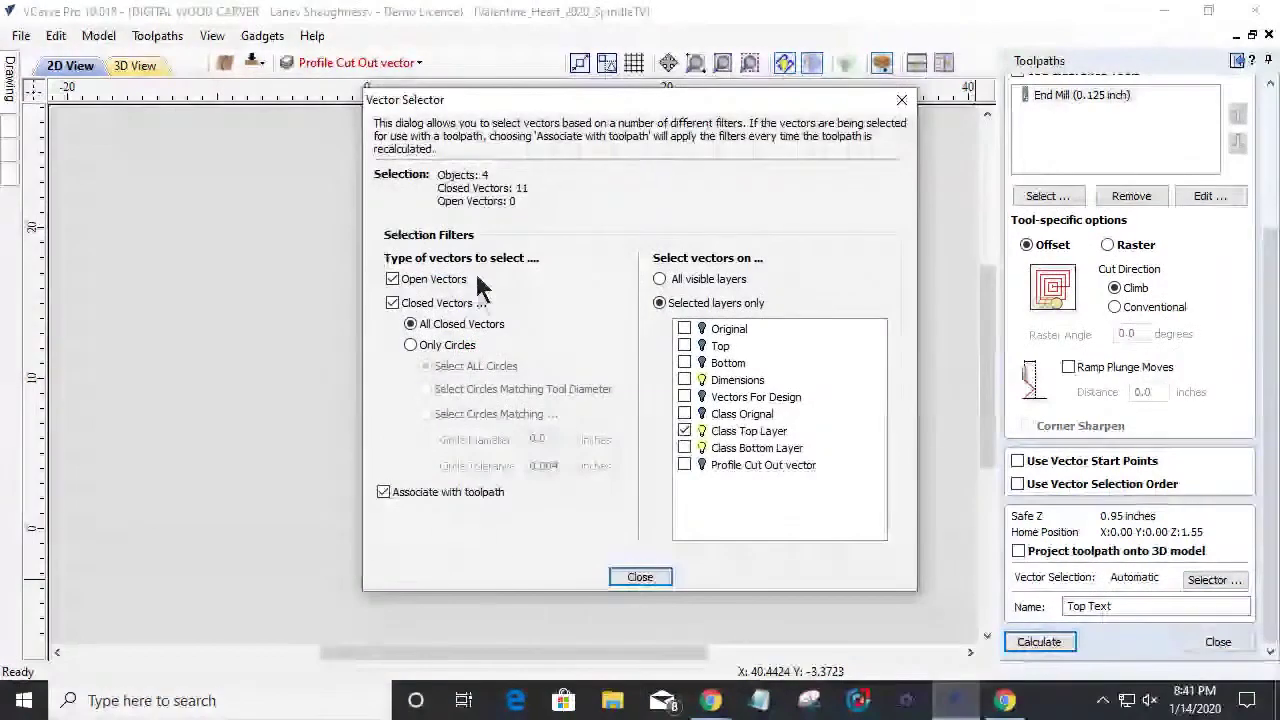
left_click(640, 577)
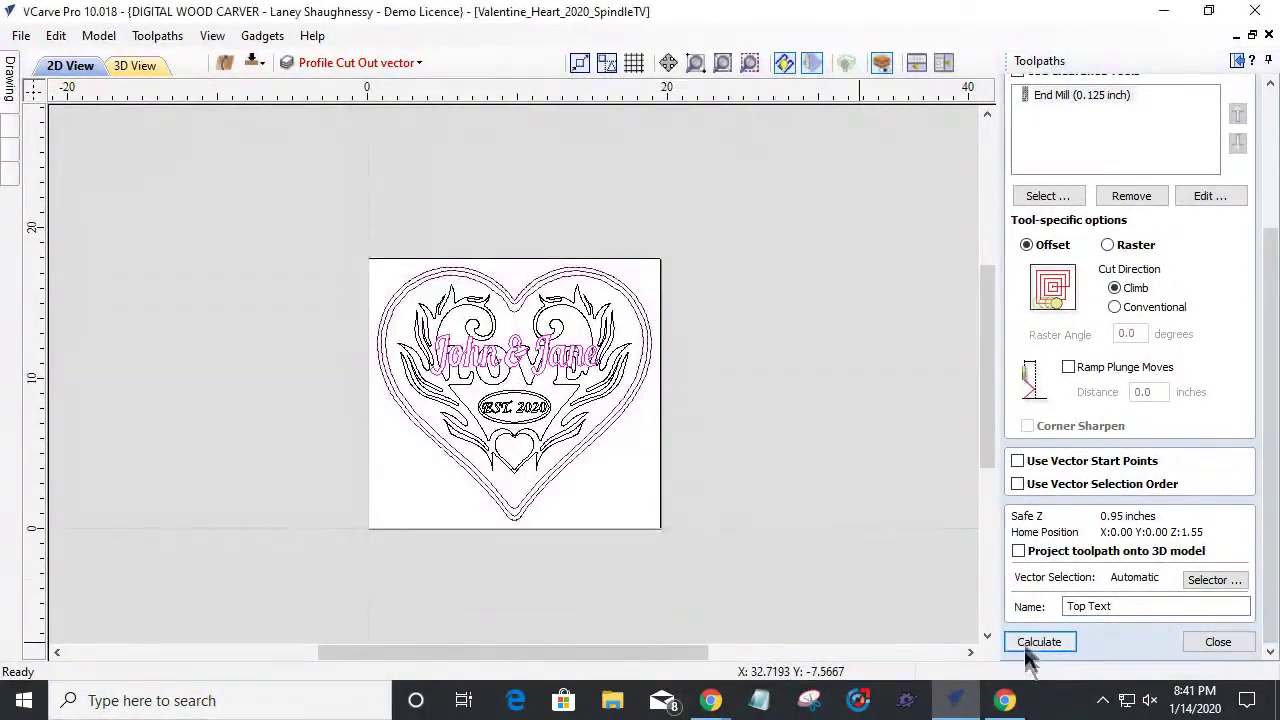
left_click(1030, 642)
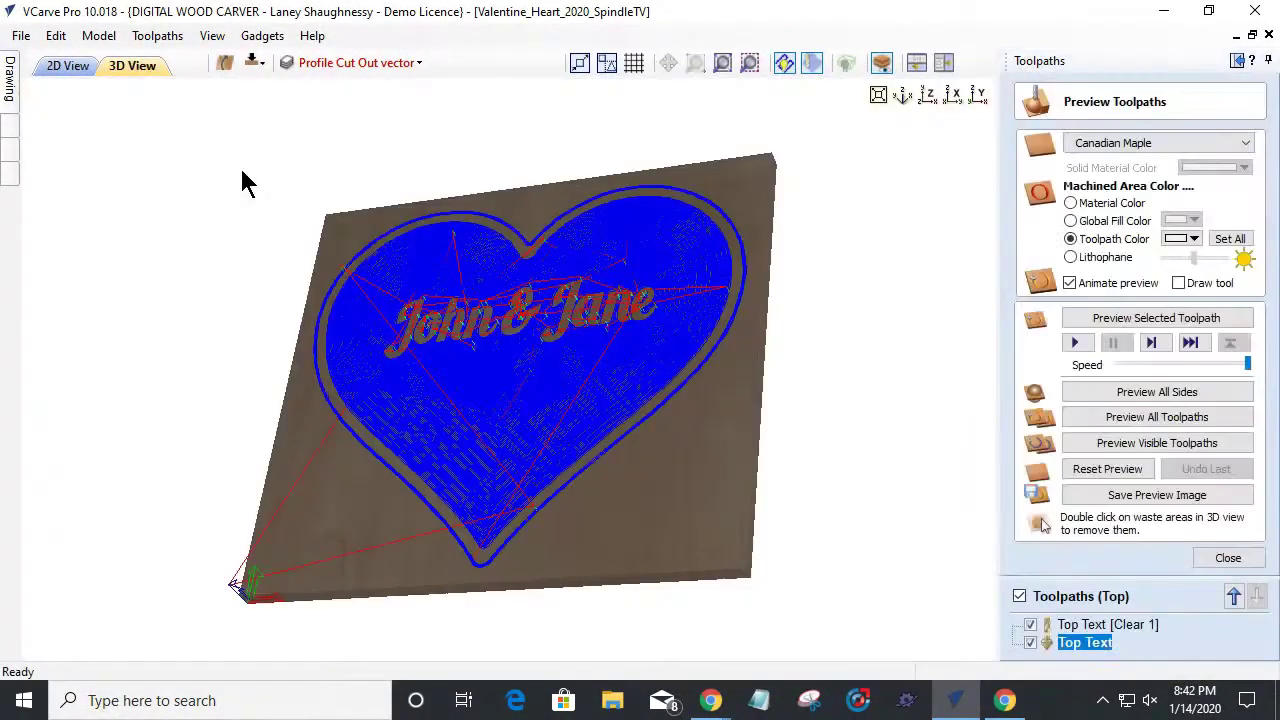
left_click(158, 36)
left_click(375, 163)
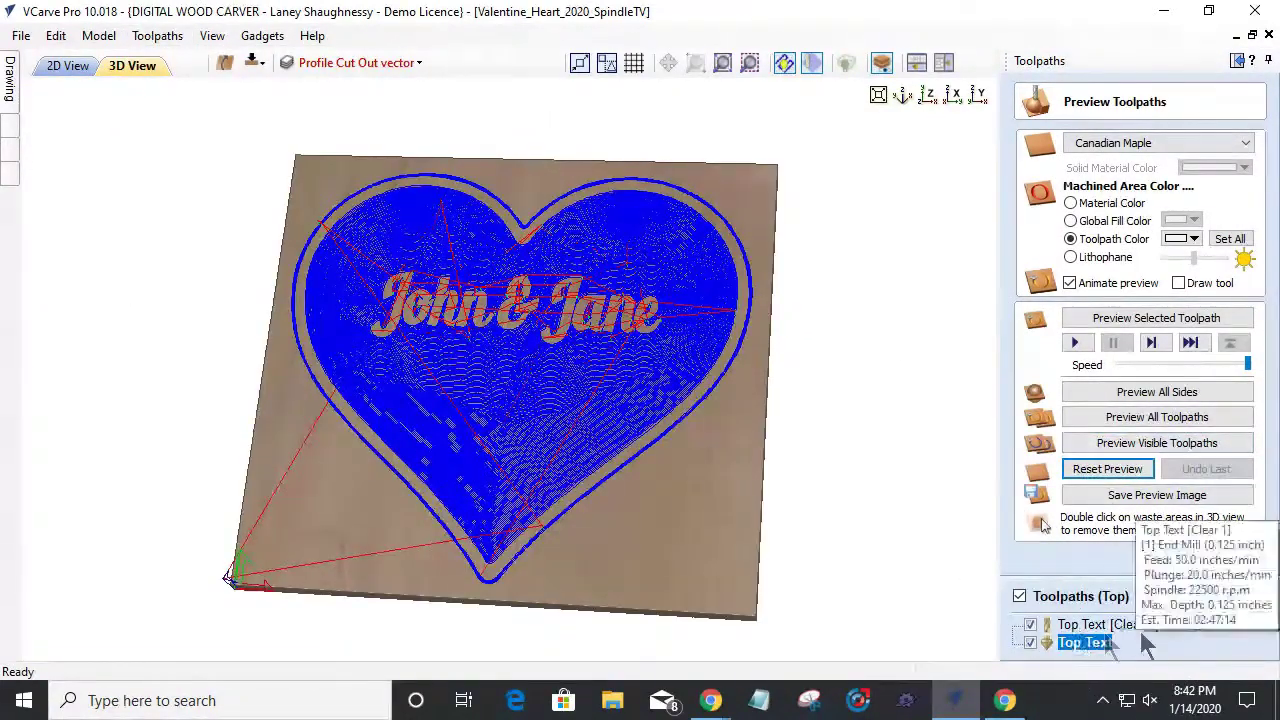
left_click(1147, 445)
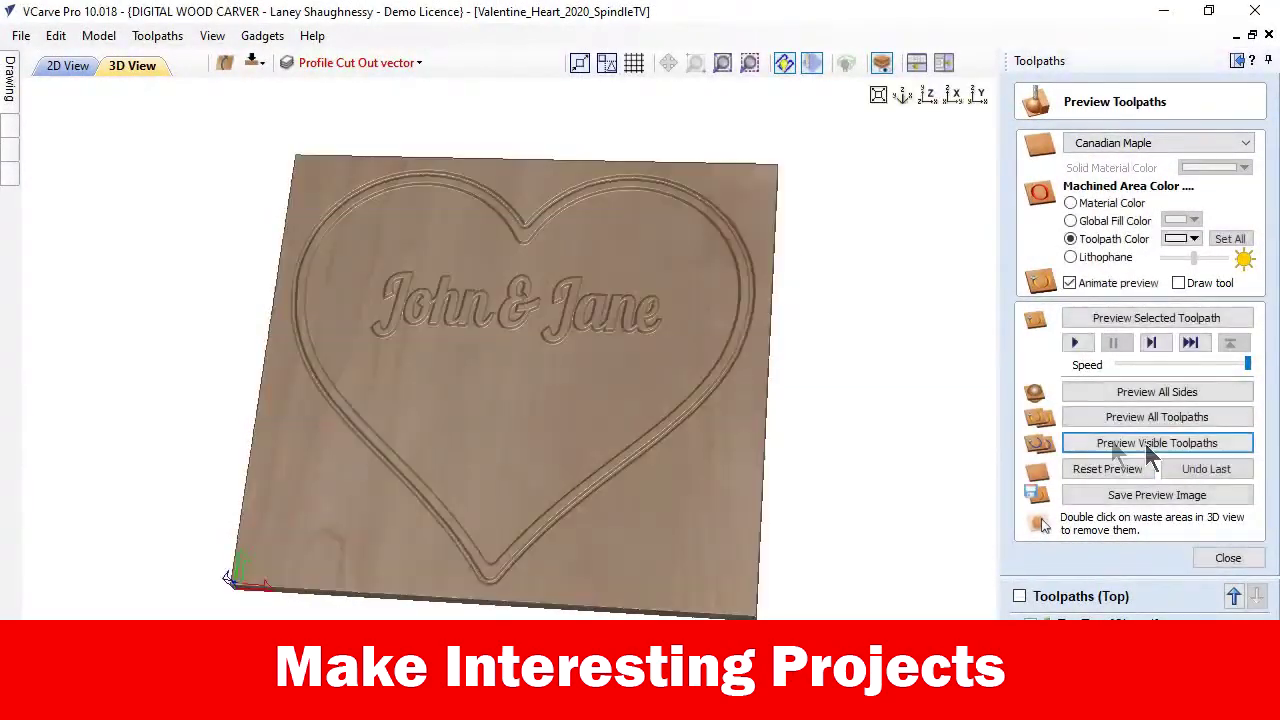
- Orbit and zoom the 3D preview of the carved board
left_click_drag(640, 470, 567, 517)
scroll(609, 454, "up", 3)
scroll(609, 454, "up", 3)
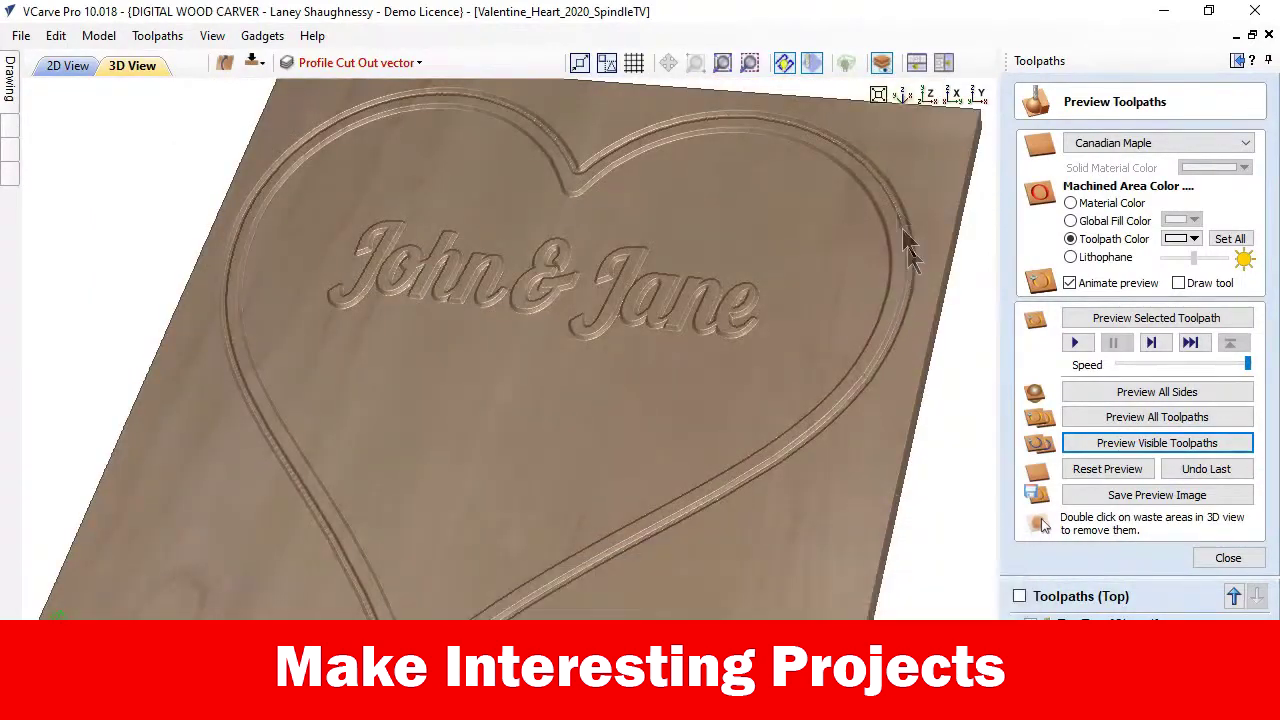
scroll(729, 509, "down", 3)
scroll(657, 466, "down", 3)
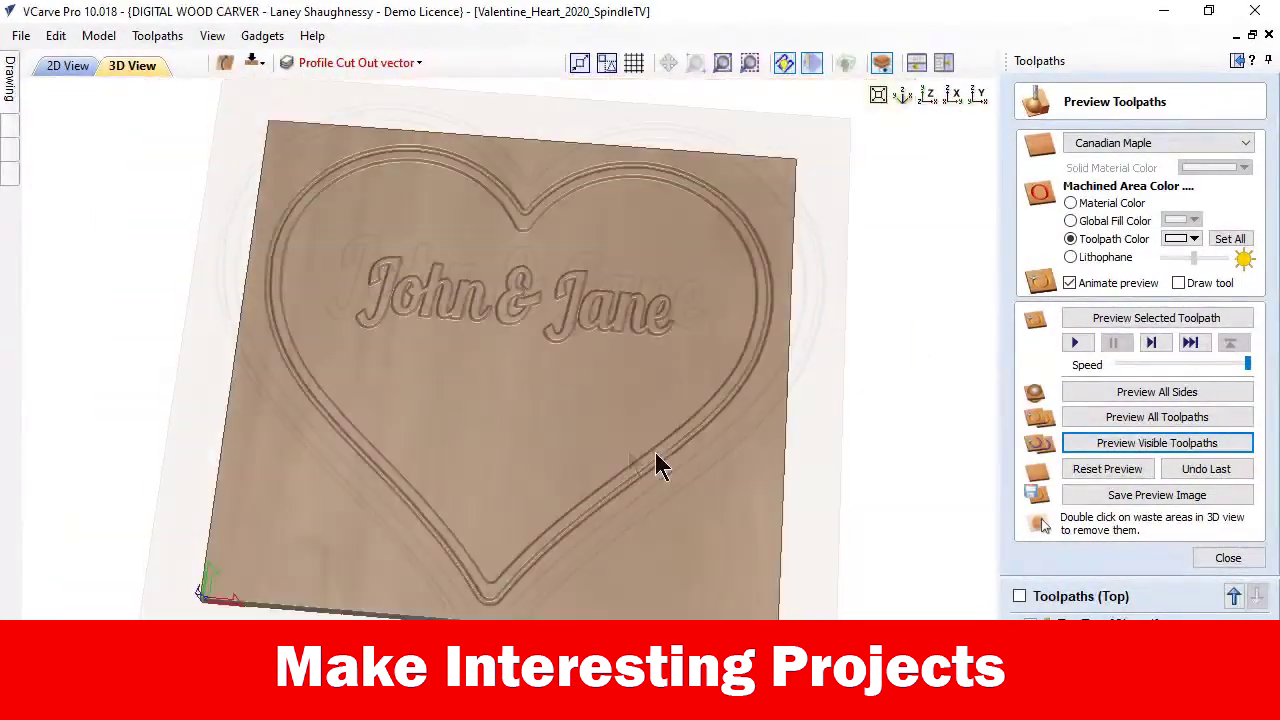
left_click_drag(657, 466, 620, 508)
- Preview all toolpaths together and rotate the carving to a near top-down view
left_click(355, 62)
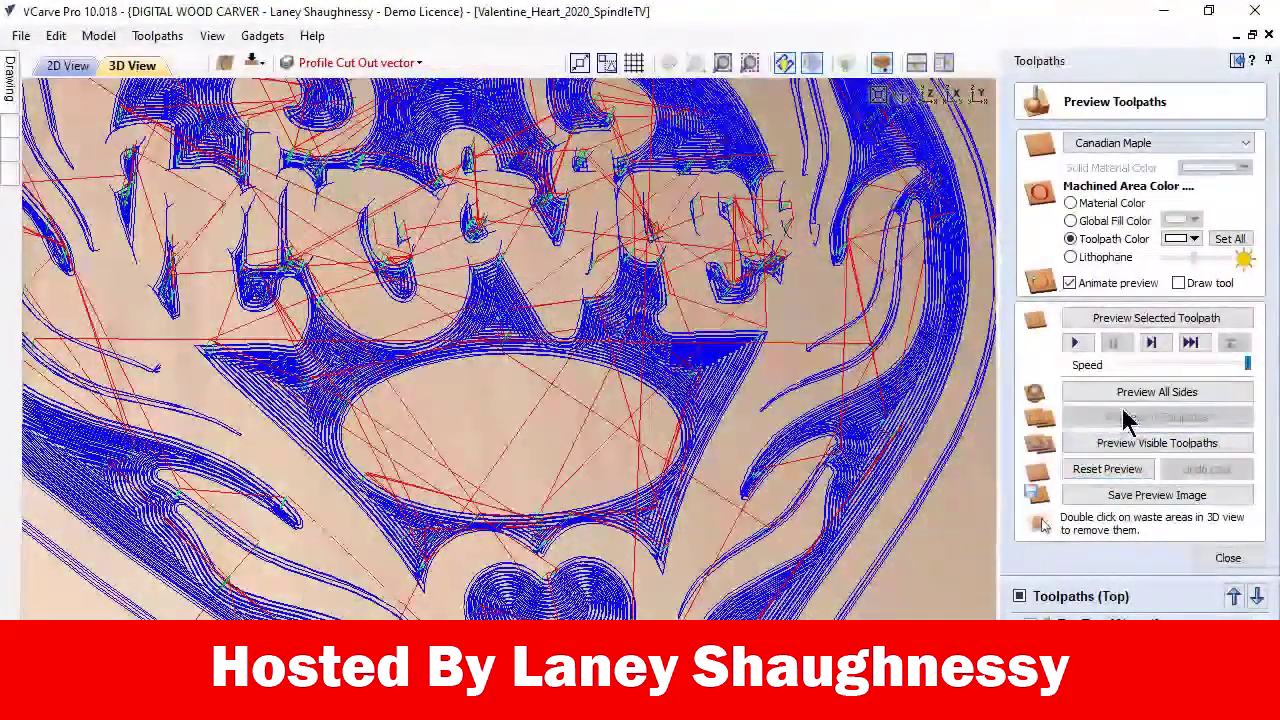
left_click(1125, 418)
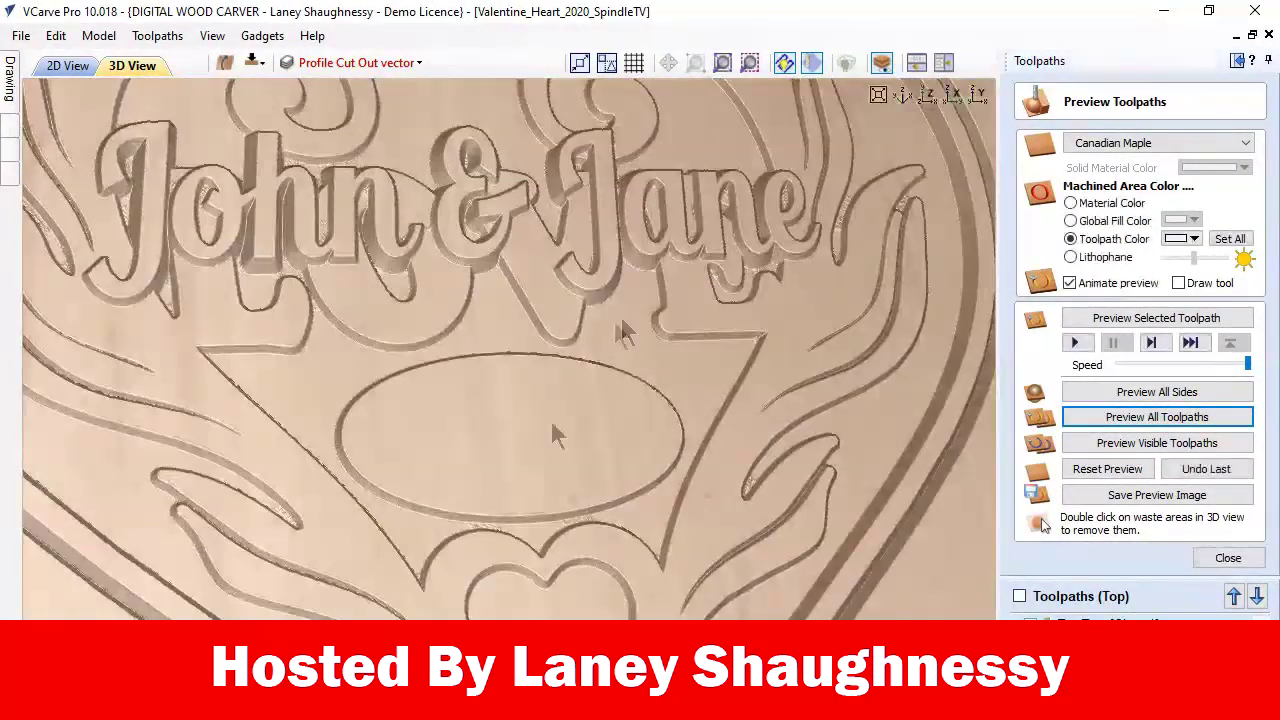
mouse_move(623, 329)
left_mouse_down()
mouse_move(557, 452)
mouse_move(557, 480)
left_mouse_up()
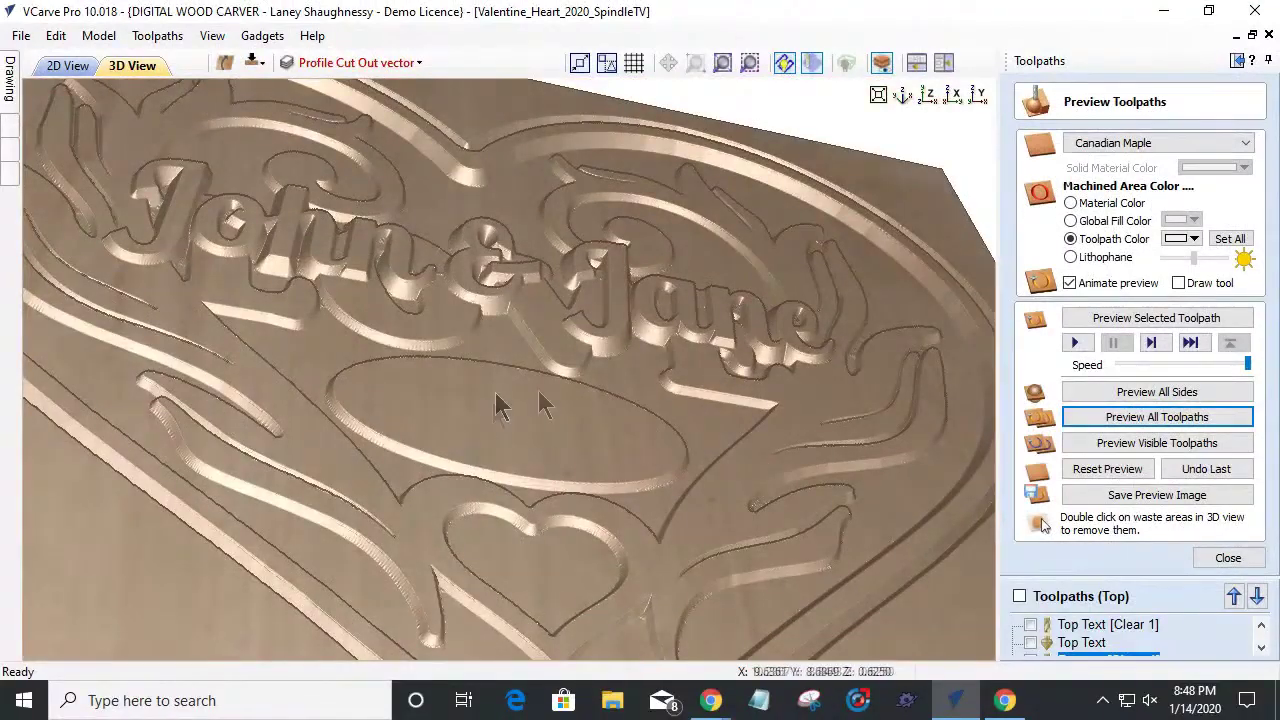
mouse_move(556, 445)
left_mouse_down()
mouse_move(517, 523)
mouse_move(500, 467)
left_mouse_up()
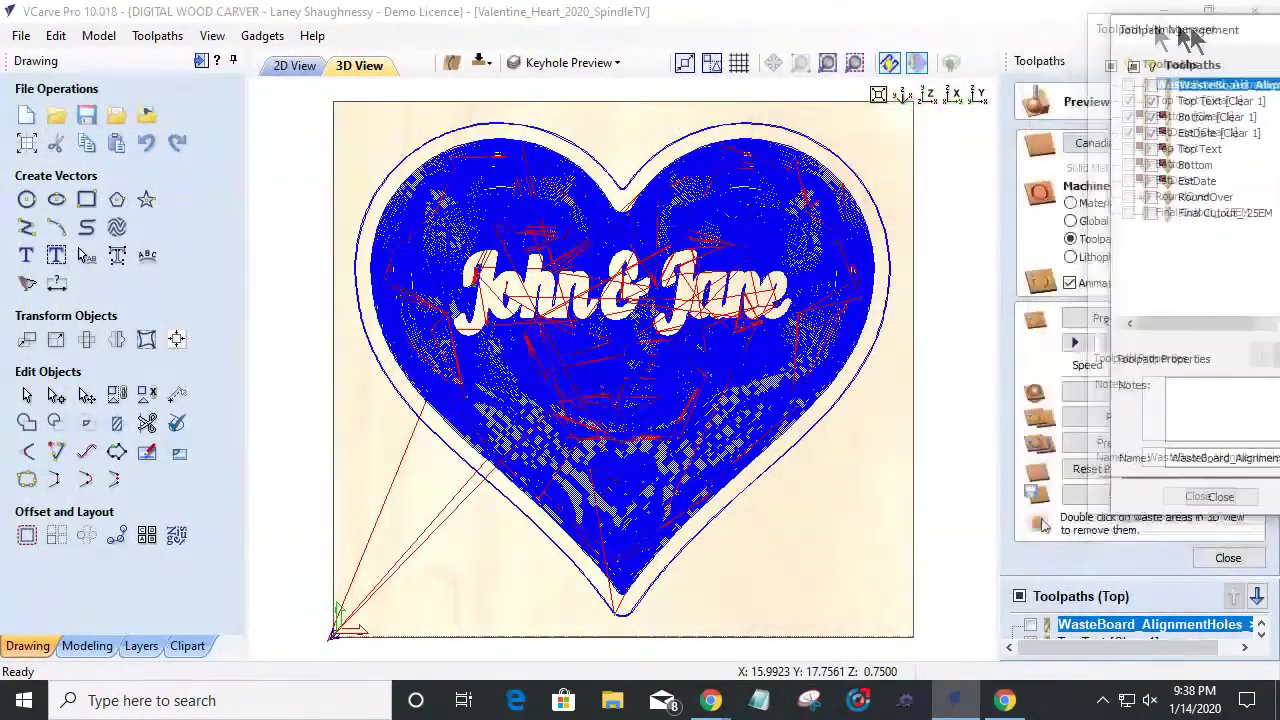
- Reset the preview, enable three more toolpaths, and re-simulate all visible toolpaths
left_click(1103, 445)
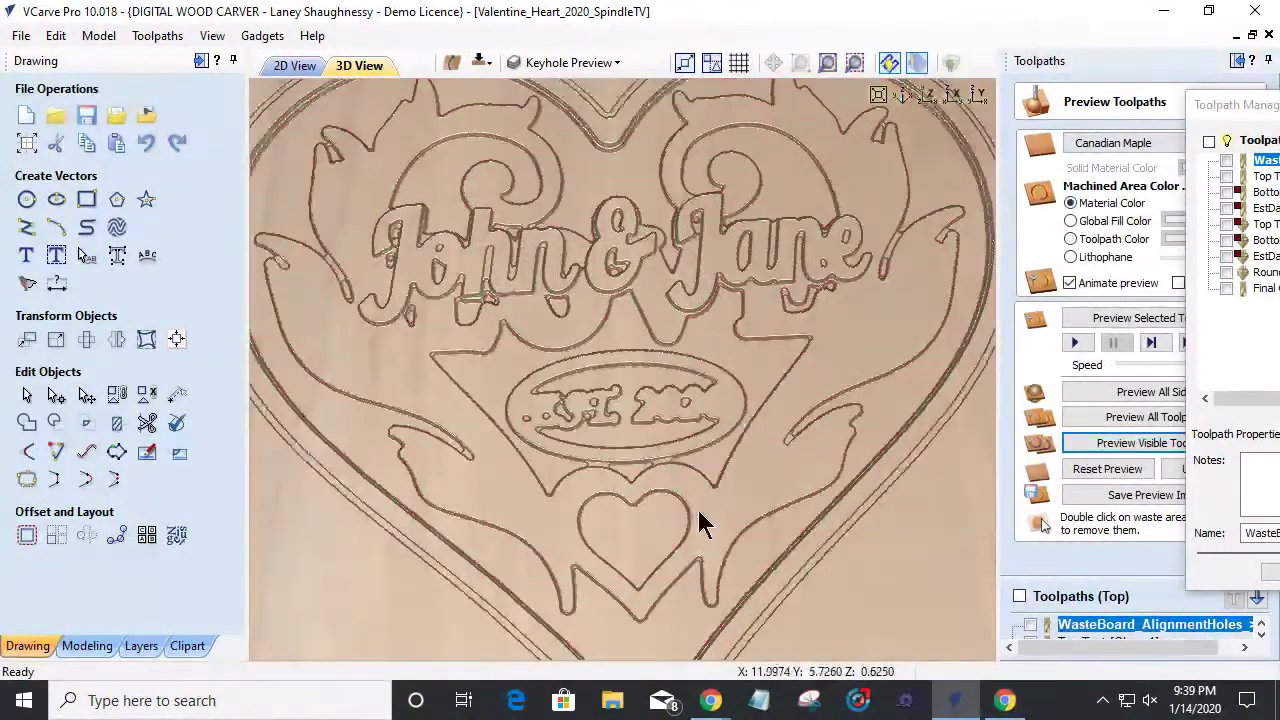
left_click_drag(700, 520, 688, 475)
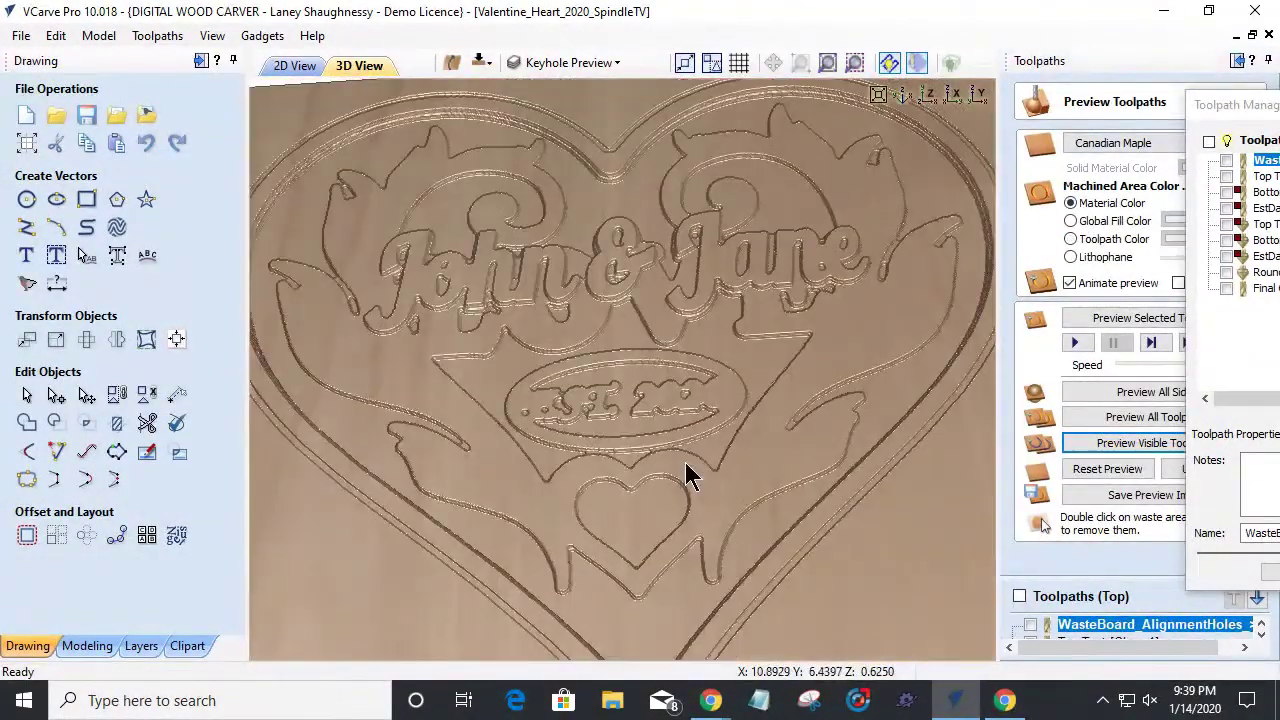
left_click(1227, 224)
left_click(1227, 240)
left_click(1227, 256)
left_click(1122, 443)
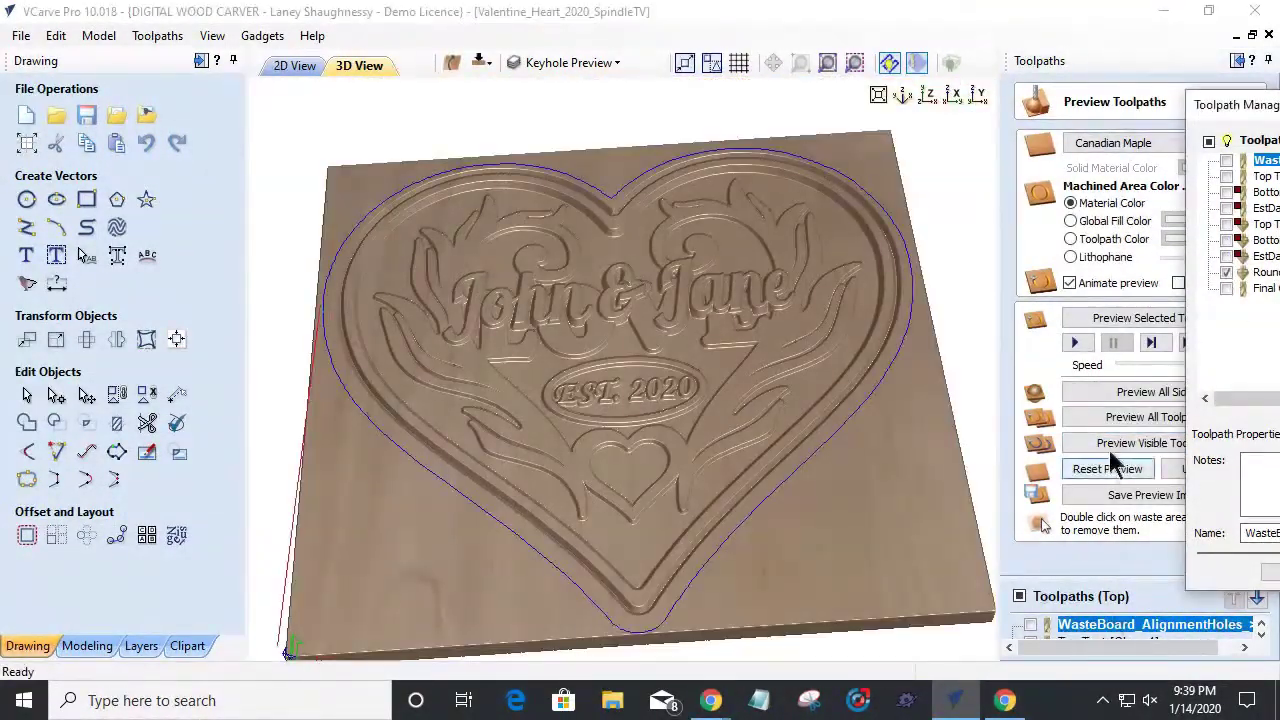
left_click(1112, 462)
left_click(1118, 447)
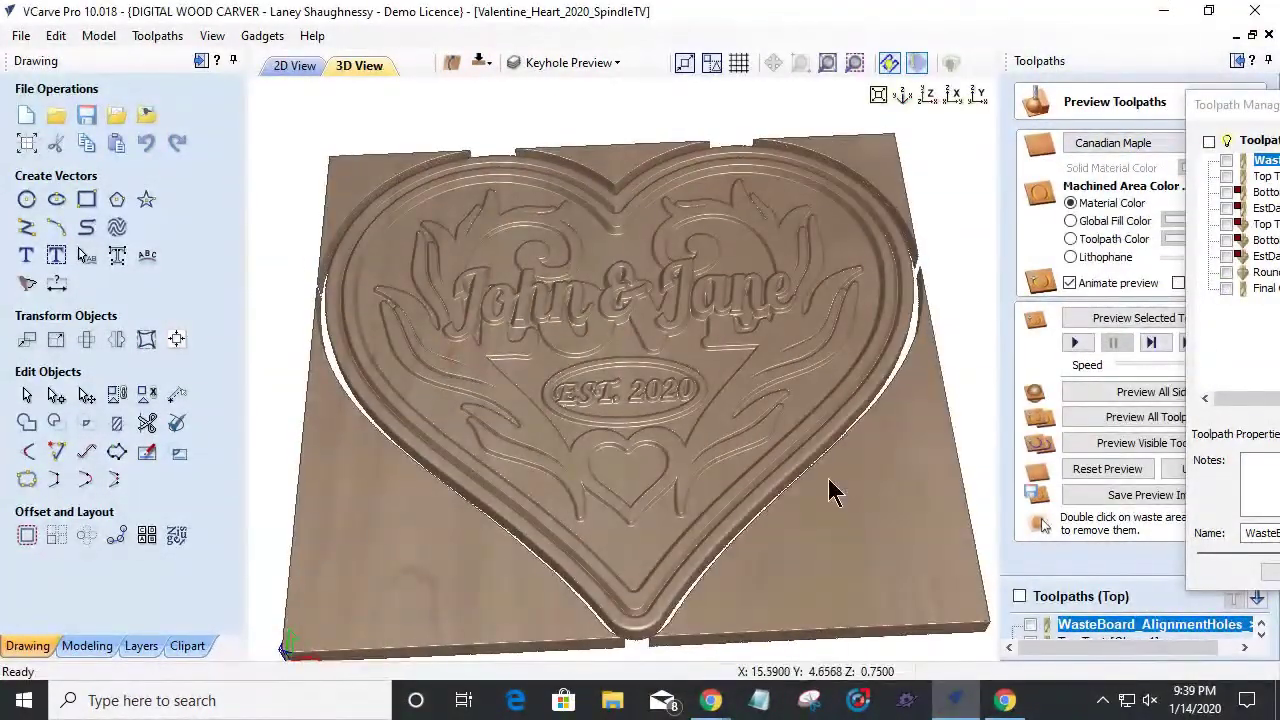
- Remove the waste board around the heart, including the leftover piece at its top right
double_click(830, 490)
double_click(876, 160)
scroll(654, 356, "up", 2)
mouse_move(654, 356)
left_mouse_down()
mouse_move(552, 334)
mouse_move(568, 372)
left_mouse_up()
- Shade the machined areas in toolpath colour so the recesses around the heart show red
left_click(1070, 239)
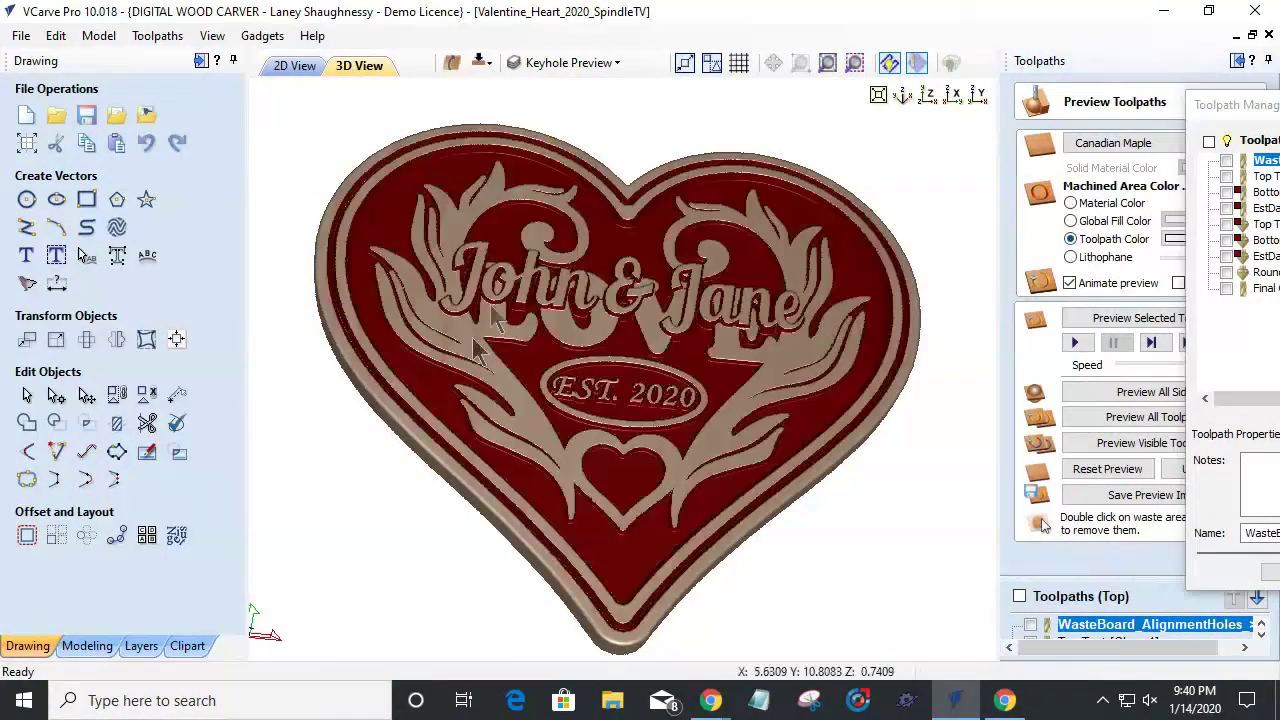
scroll(679, 326, "up", 3)
scroll(674, 328, "down", 2)
scroll(612, 320, "up", 2)
scroll(612, 314, "down", 3)
left_click_drag(518, 292, 484, 281)
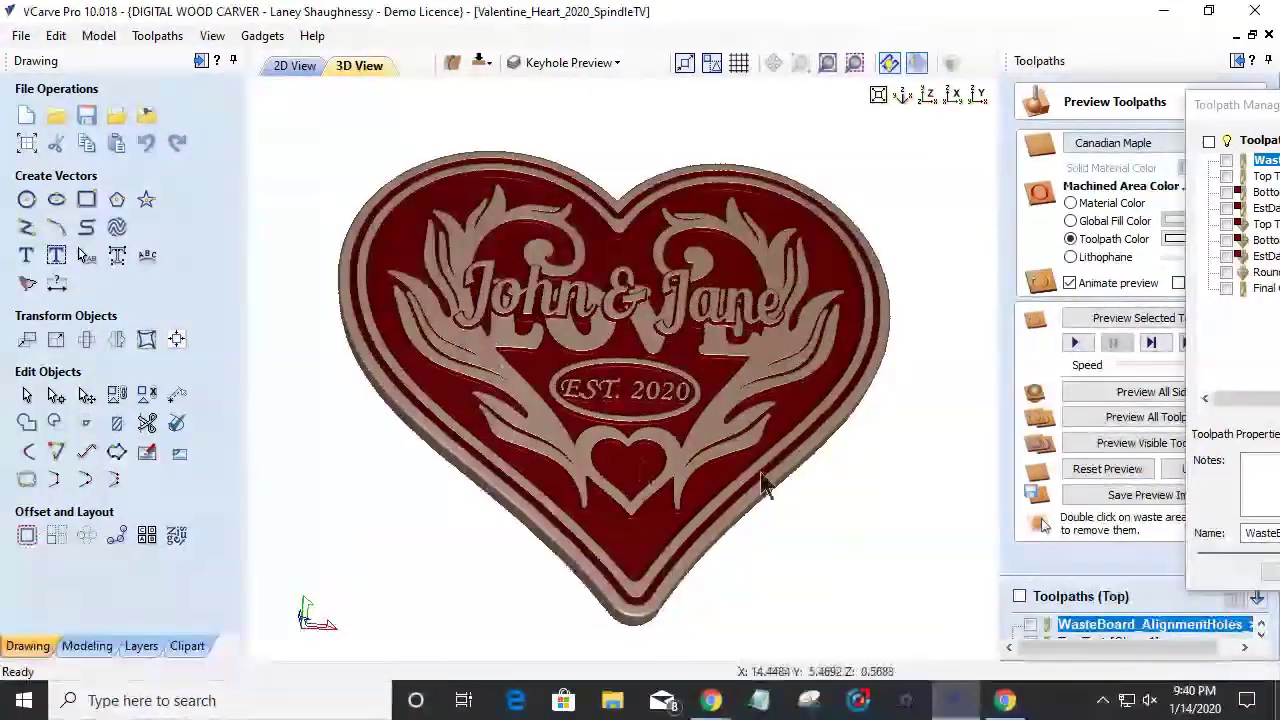